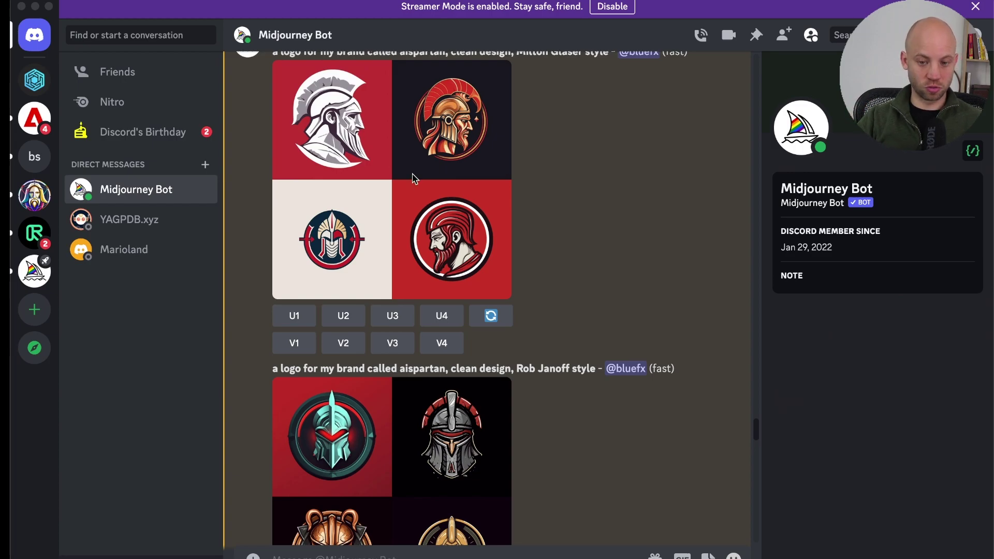
# Step: Examine the aispartan logo grids generated in the Midjourney Bot conversation, from the Milton Glaser style to the 3d logo style
pyautogui.scroll(3, 414, 197)
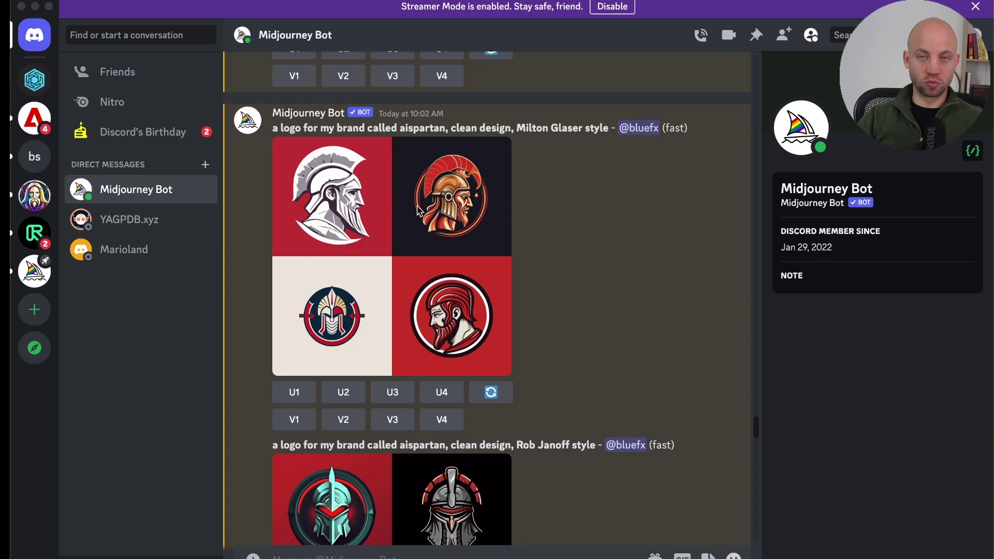
pyautogui.scroll(1, 418, 209)
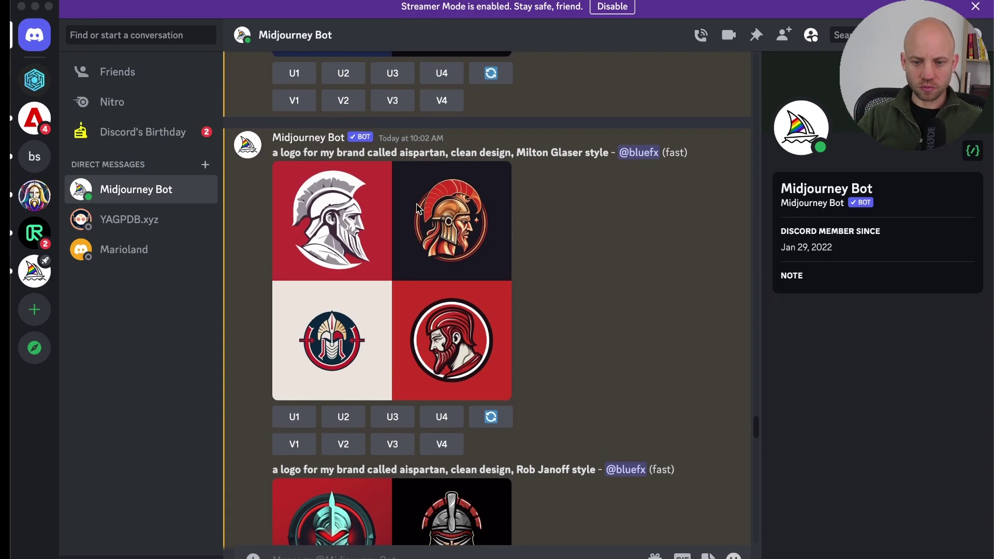
pyautogui.scroll(-2, 411, 222)
pyautogui.scroll(-1, 405, 230)
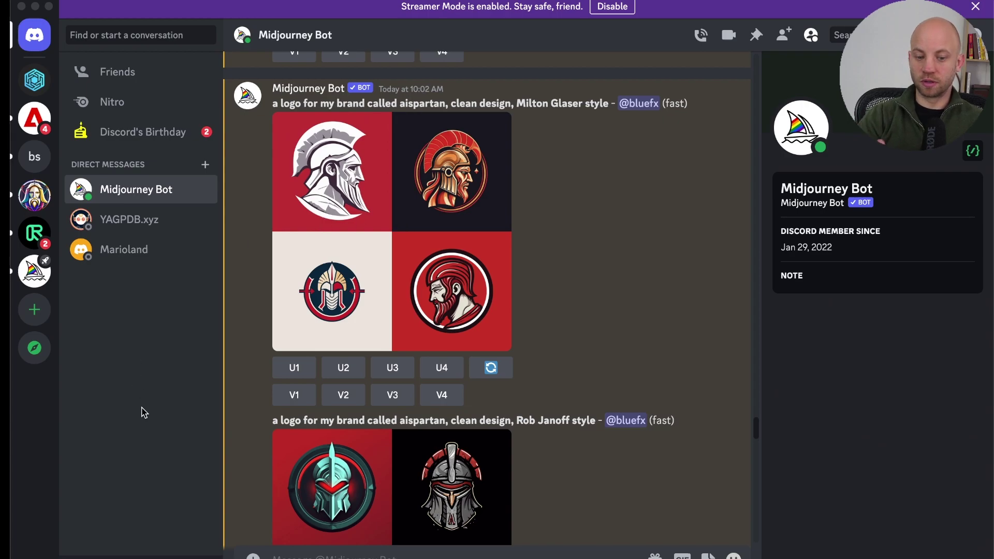
pyautogui.moveTo(295, 554)
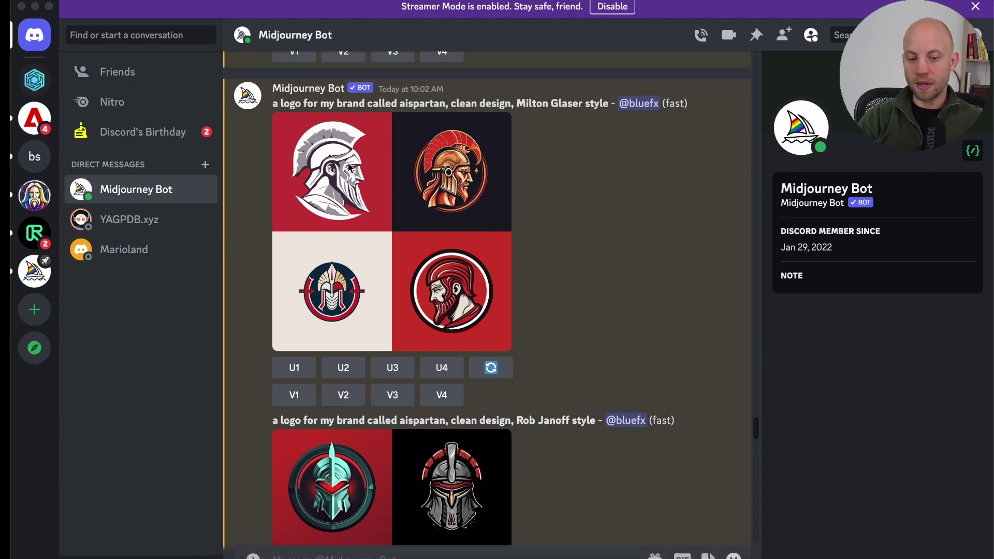
pyautogui.scroll(-20, 363, 264)
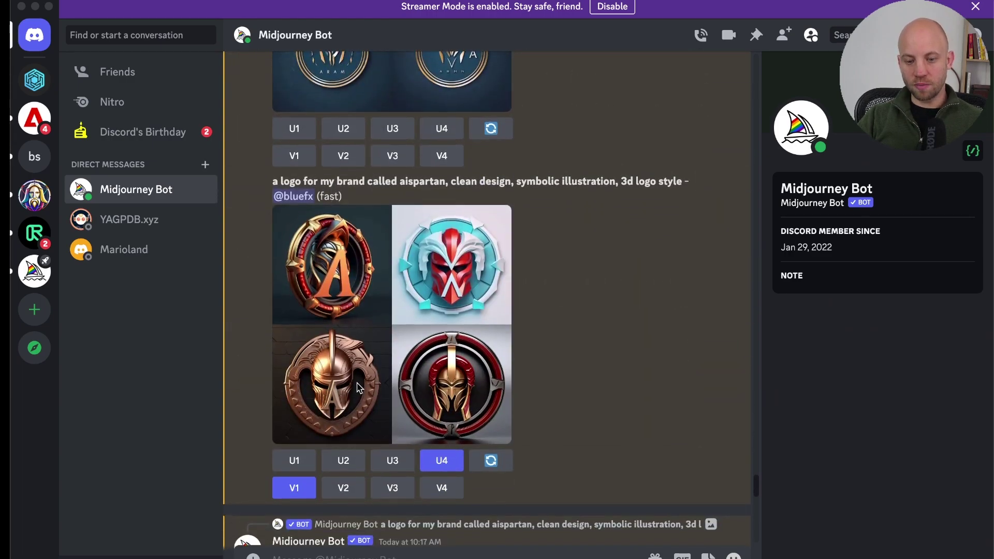
pyautogui.scroll(15, 357, 404)
pyautogui.scroll(5, 358, 389)
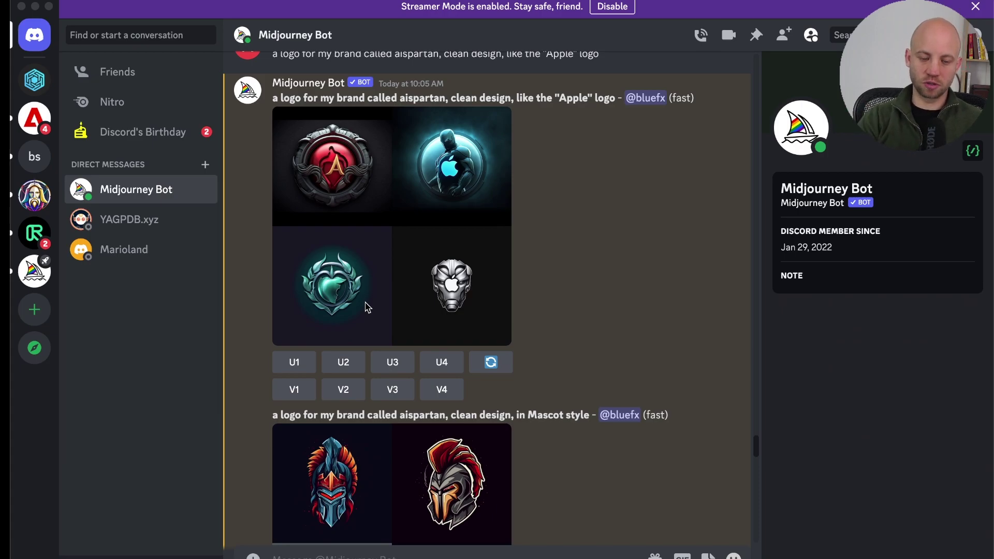
pyautogui.rightClick(120, 198)
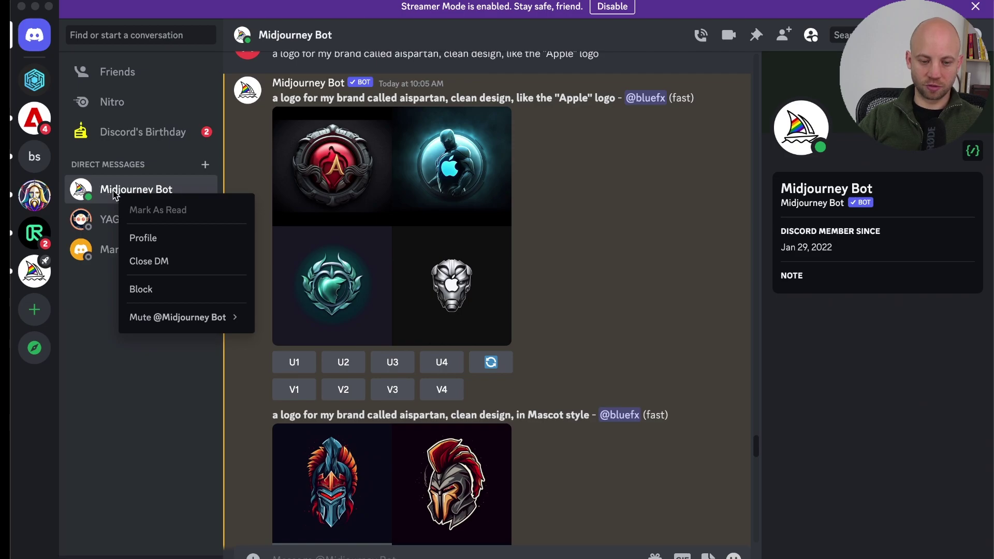
pyautogui.scroll(-15, 544, 261)
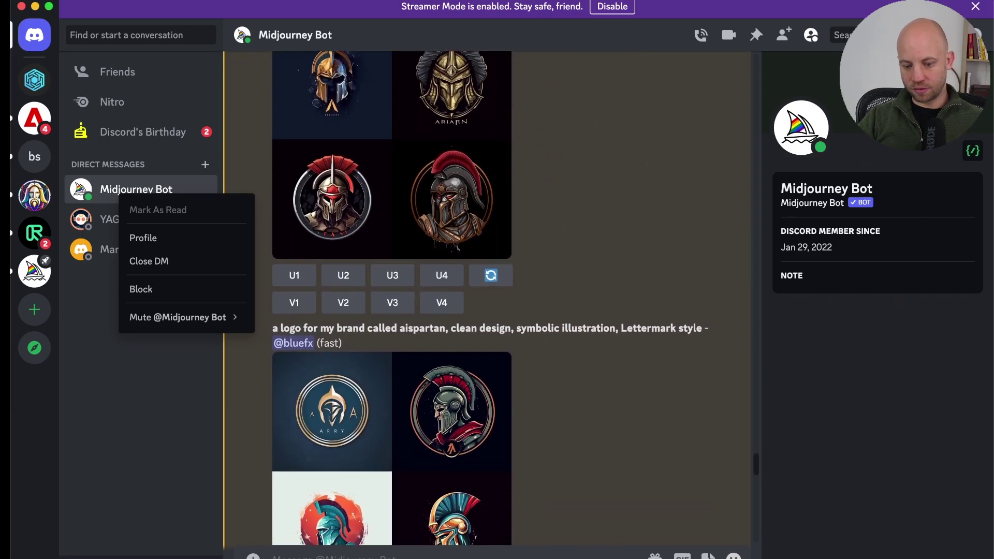
pyautogui.press('Escape')
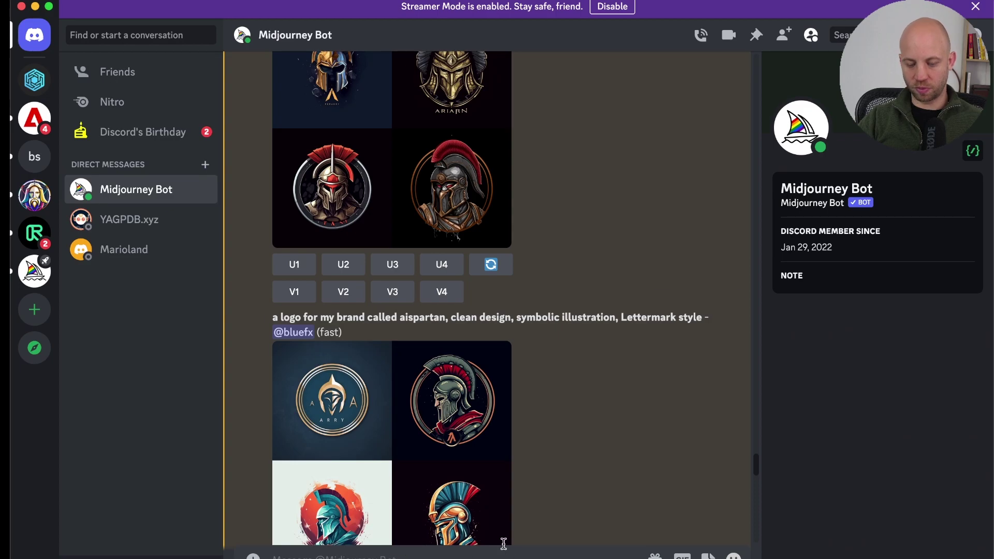
# Step: View the Milton Glaser style aispartan logo grid enlarged, then close the preview
pyautogui.scroll(-1, 484, 438)
pyautogui.scroll(10, 484, 438)
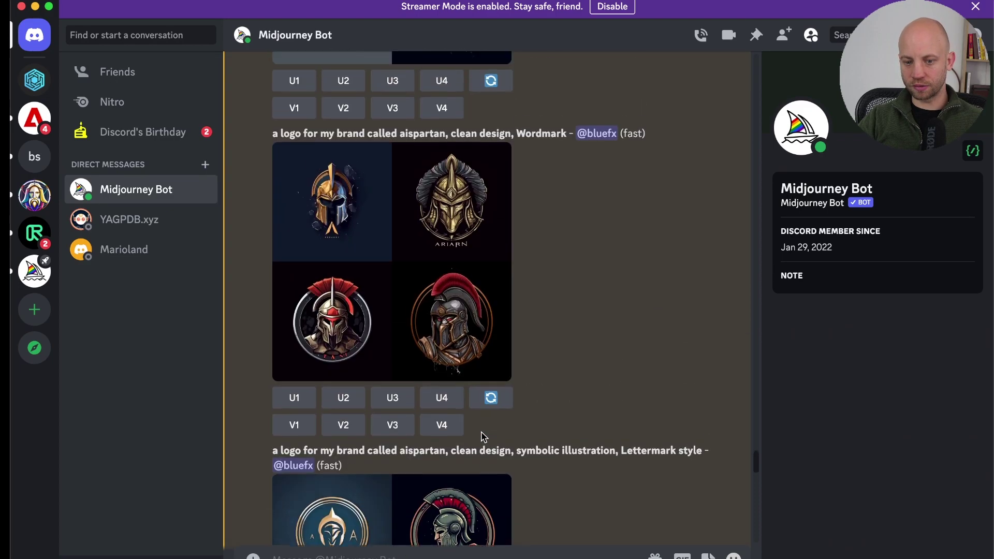
pyautogui.scroll(15, 415, 397)
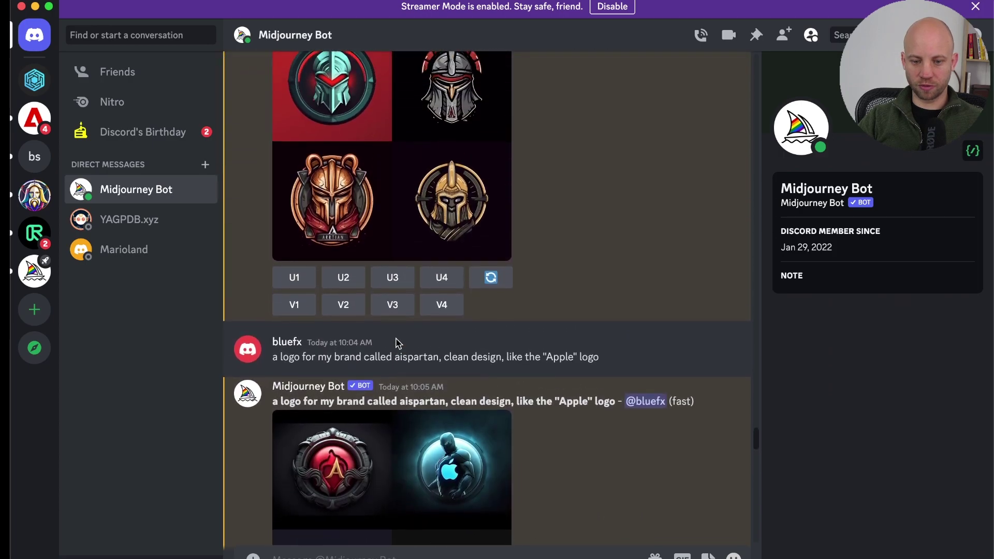
pyautogui.click(374, 354)
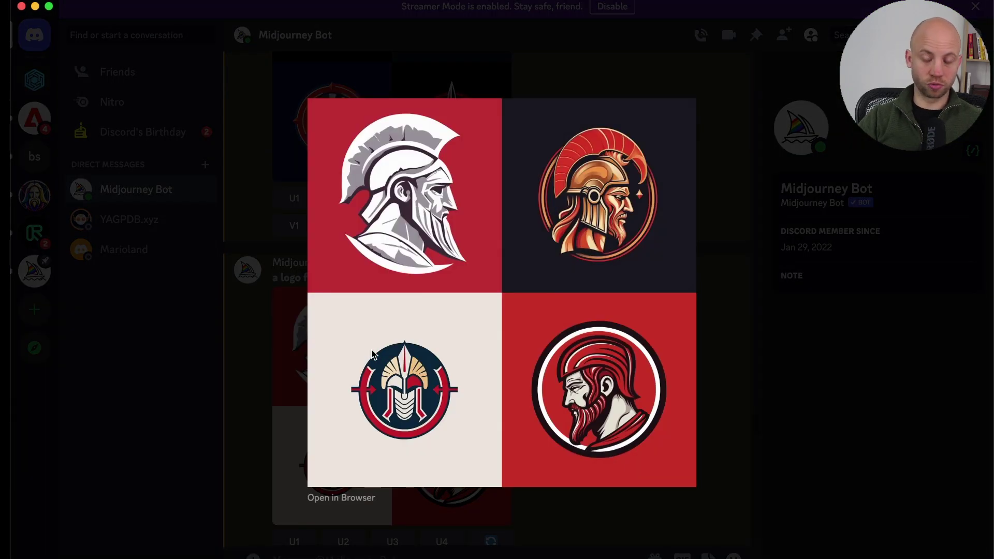
pyautogui.press('Tab')
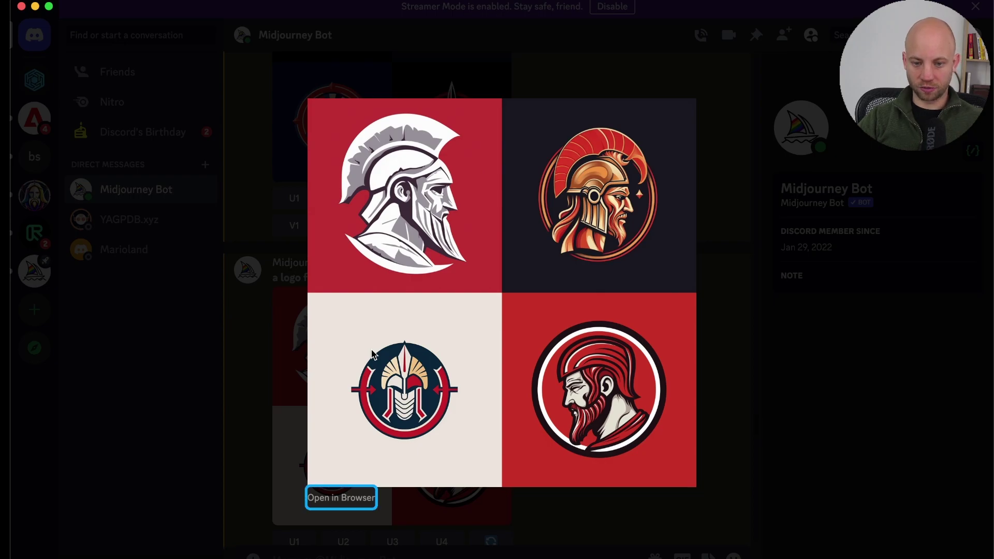
pyautogui.click(244, 395)
pyautogui.scroll(4, 246, 396)
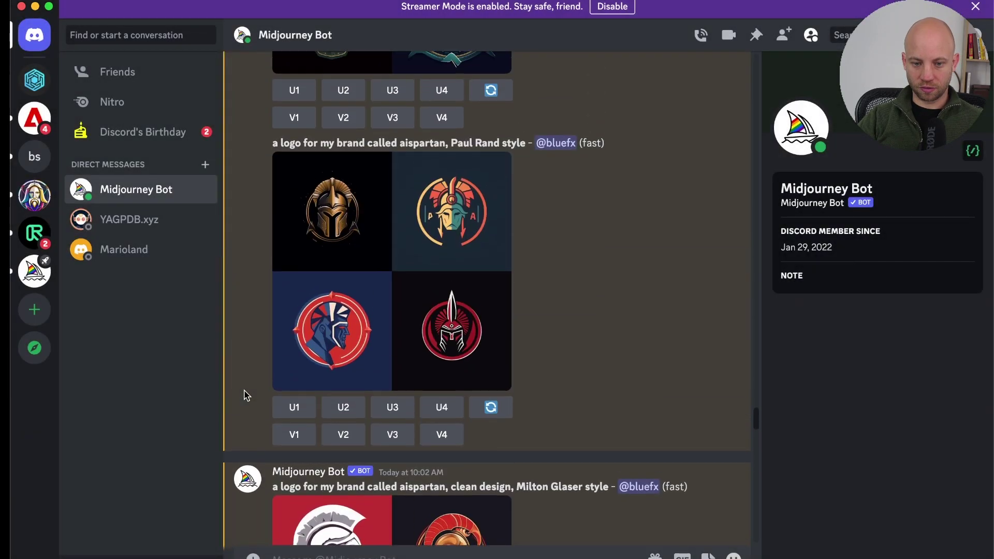
# Step: View the Paul Rand style and emblem style aispartan logo grids enlarged, closing each preview
pyautogui.click(356, 250)
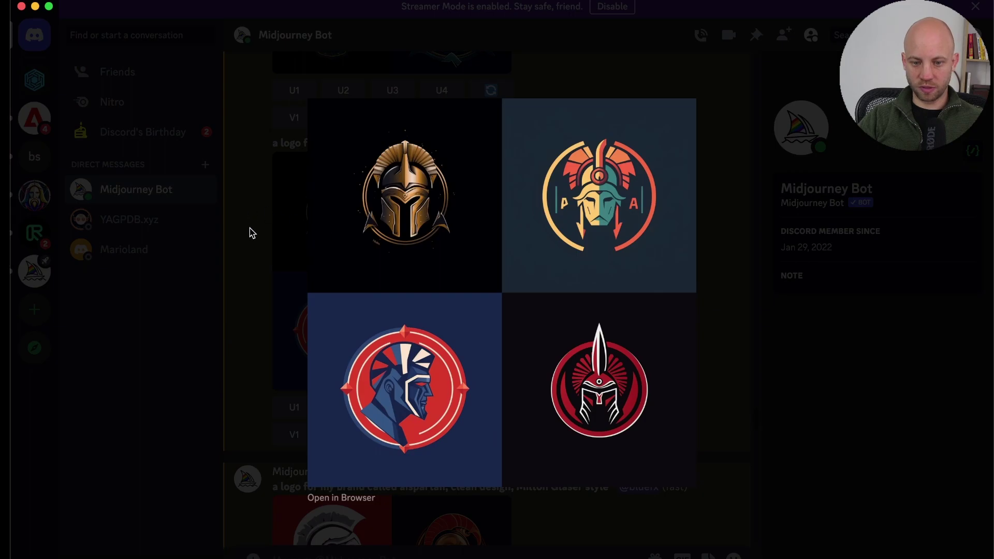
pyautogui.click(250, 233)
pyautogui.scroll(8, 249, 233)
pyautogui.scroll(-2, 411, 267)
pyautogui.click(411, 267)
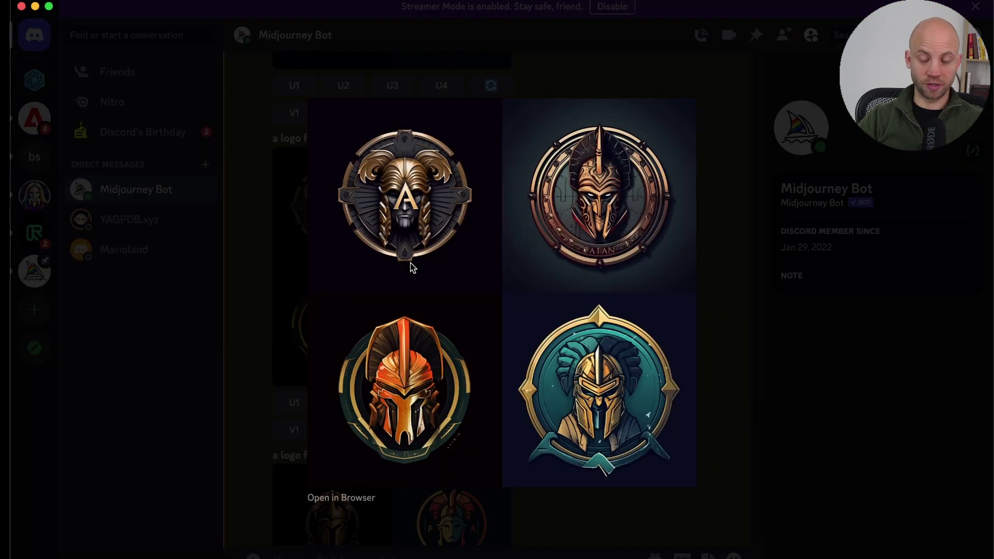
pyautogui.click(259, 259)
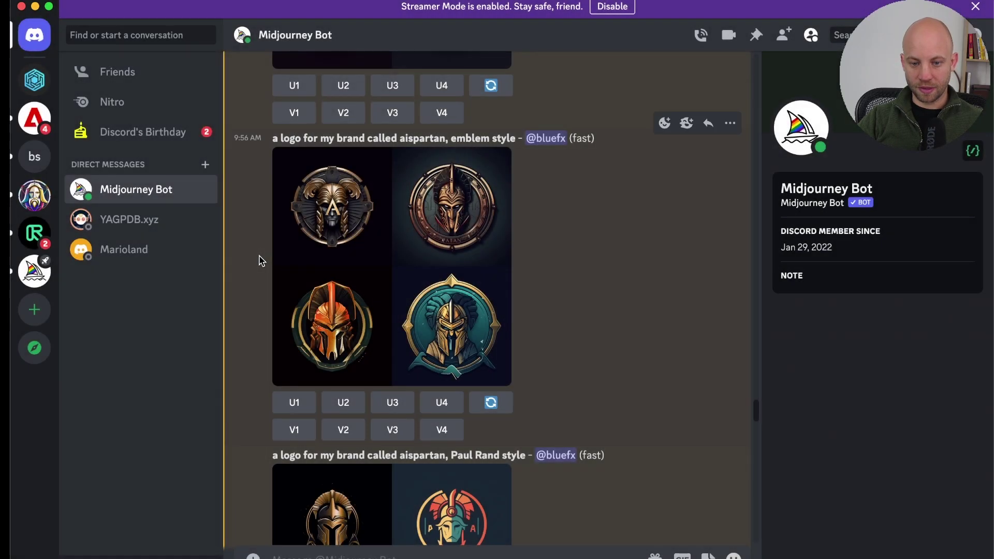
# Step: View the upscaled 3d logo style aispartan image enlarged and close the preview
pyautogui.scroll(-20, 260, 260)
pyautogui.scroll(-10, 260, 261)
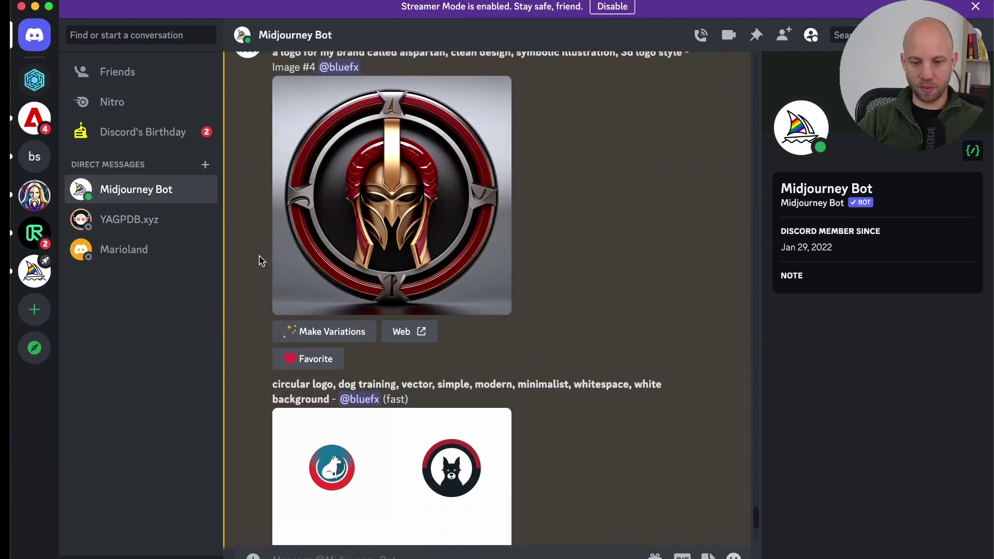
pyautogui.scroll(1, 258, 260)
pyautogui.click(402, 216)
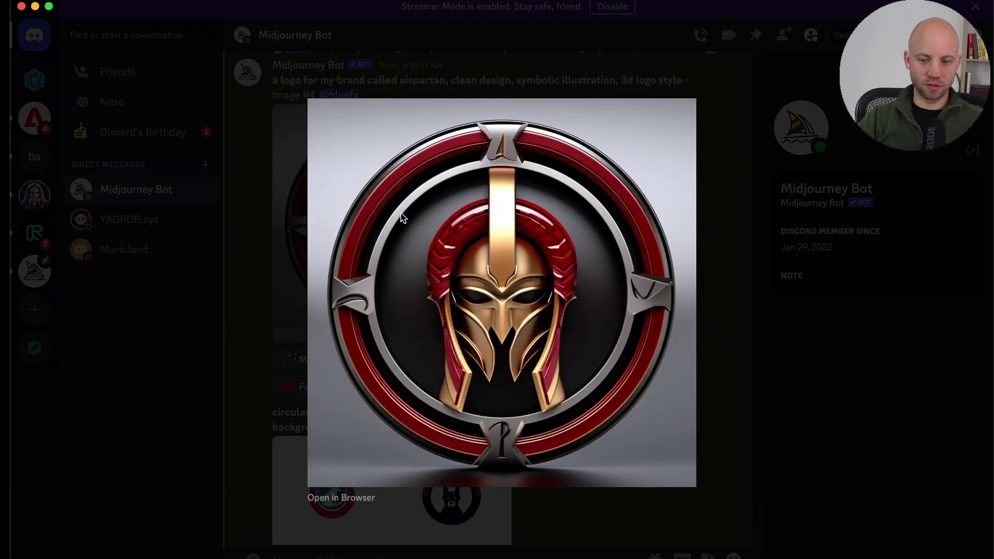
pyautogui.click(278, 269)
# Step: View the circular dog training logo grid enlarged, close it, and look at its upscaled Image #3
pyautogui.scroll(-6, 276, 267)
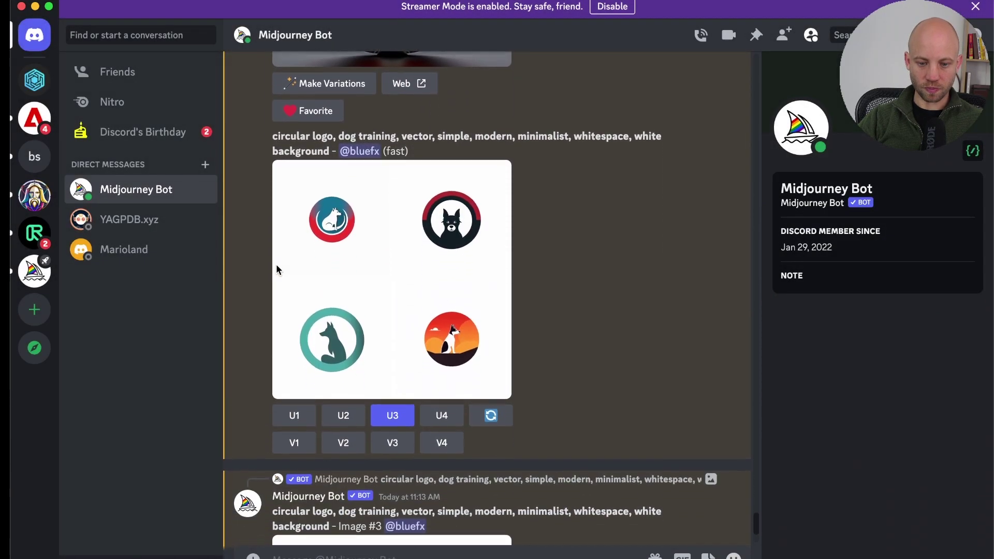
pyautogui.click(430, 245)
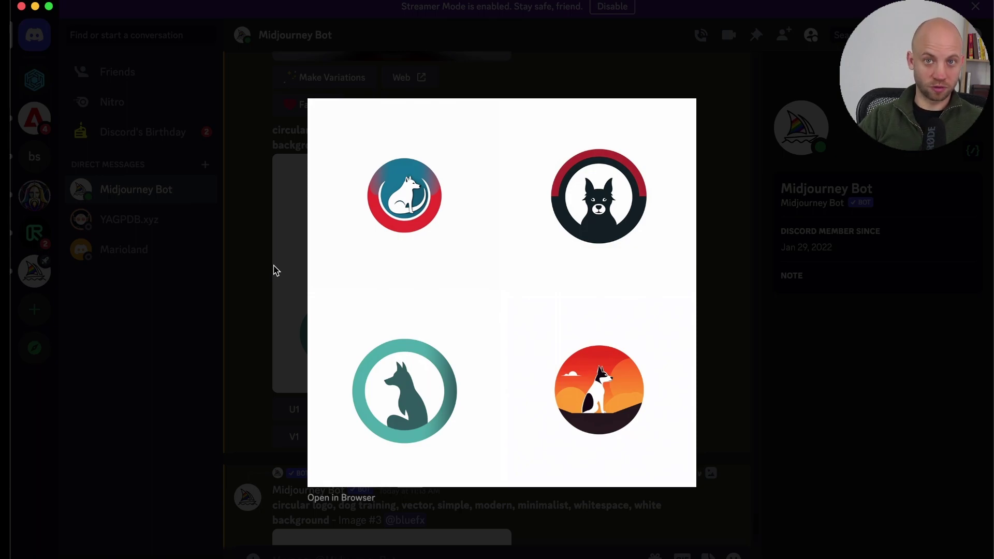
pyautogui.click(254, 281)
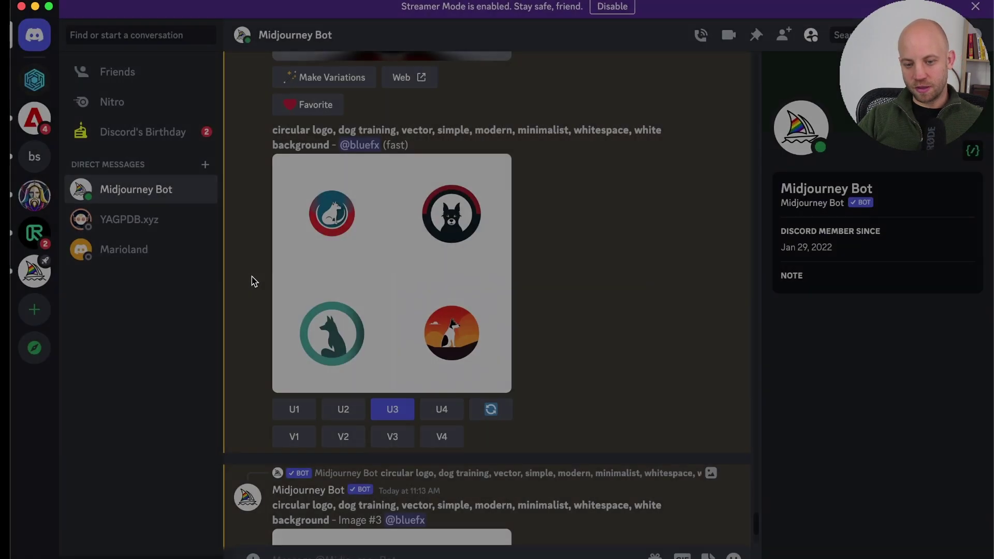
pyautogui.scroll(-6, 254, 281)
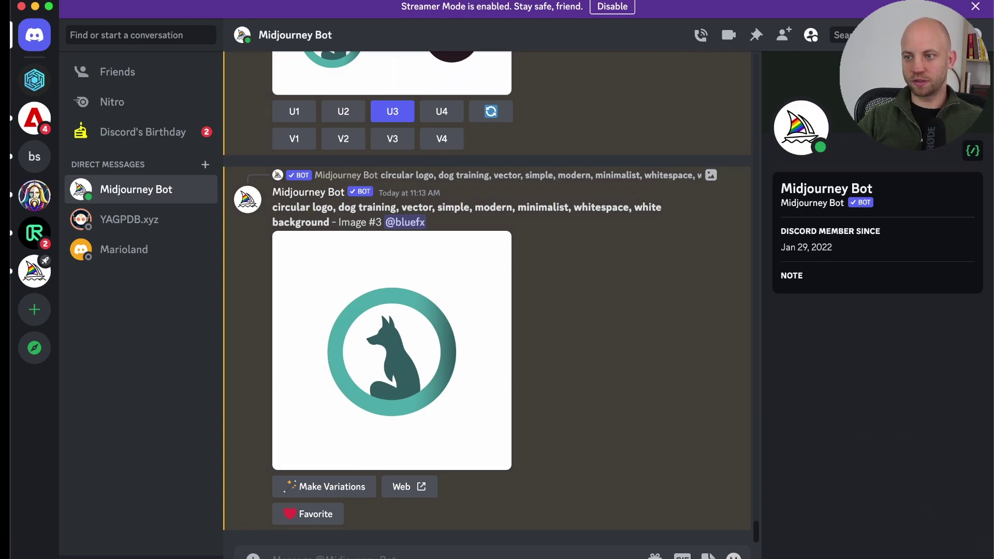
# Step: Switch to the ChatGPT conversation in Chrome and read through its lists of ten logo styles and renowned logo designers
pyautogui.press('super+Tab')
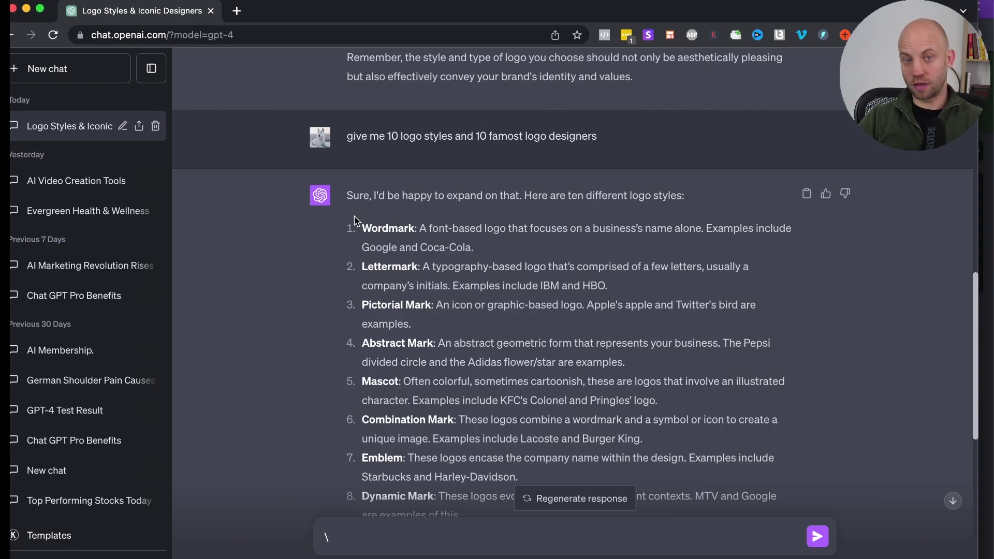
pyautogui.scroll(-3, 373, 186)
pyautogui.scroll(-1, 374, 186)
pyautogui.moveTo(363, 115); pyautogui.dragTo(398, 213)
pyautogui.click(382, 261)
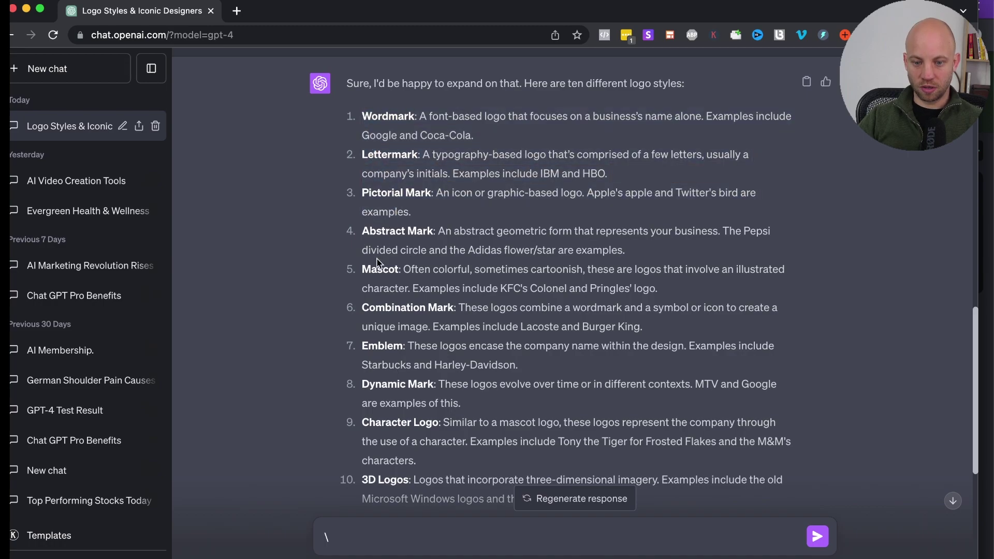
pyautogui.scroll(-1, 375, 267)
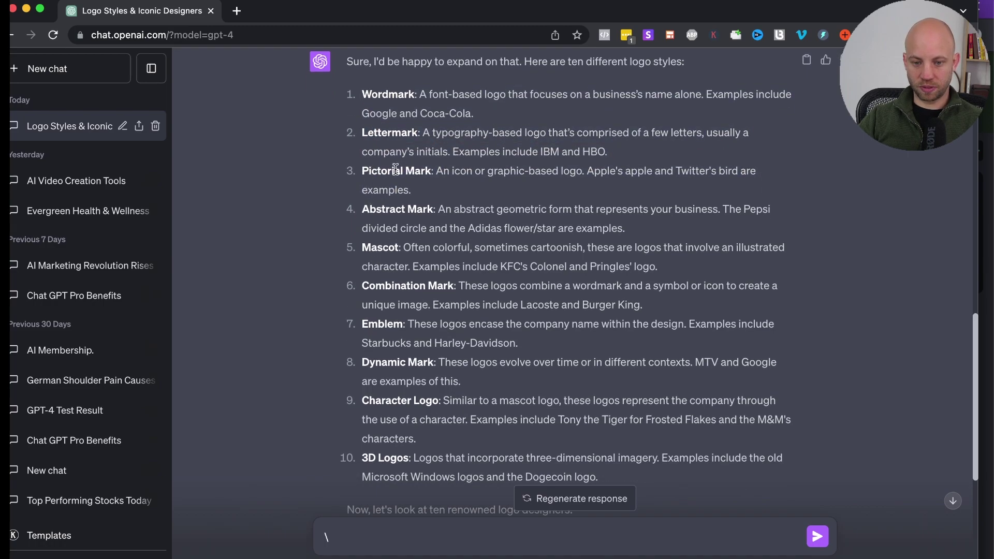
pyautogui.scroll(-4, 450, 261)
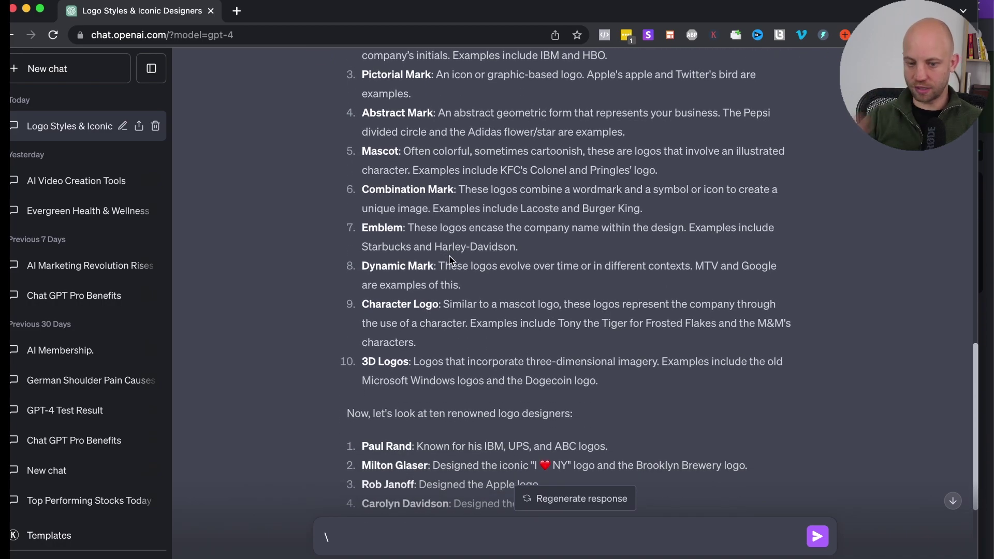
pyautogui.scroll(4, 451, 261)
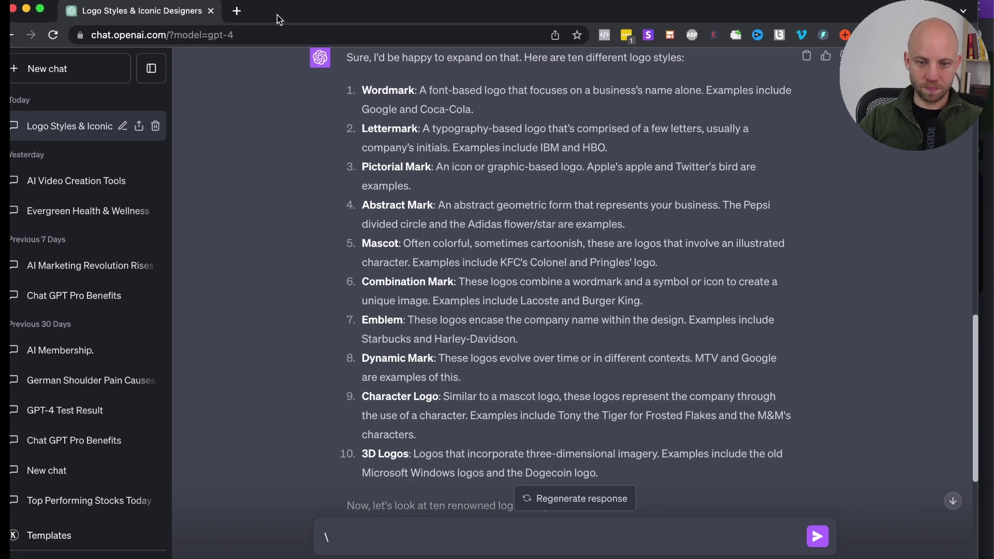
# Step: Return to Discord and copy the prompt "circular logo, dog training, vector, simple, modern, minimalist, whitespace, white background" from the Image #3 message
pyautogui.moveTo(278, 15); pyautogui.dragTo(989, 0)
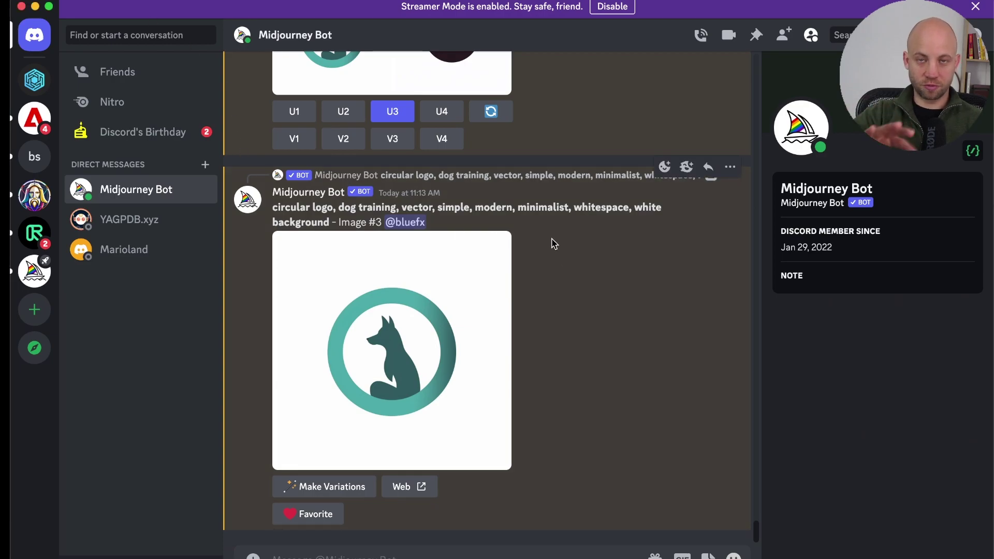
pyautogui.scroll(1, 305, 223)
pyautogui.moveTo(331, 236); pyautogui.dragTo(269, 228)
pyautogui.rightClick(305, 216)
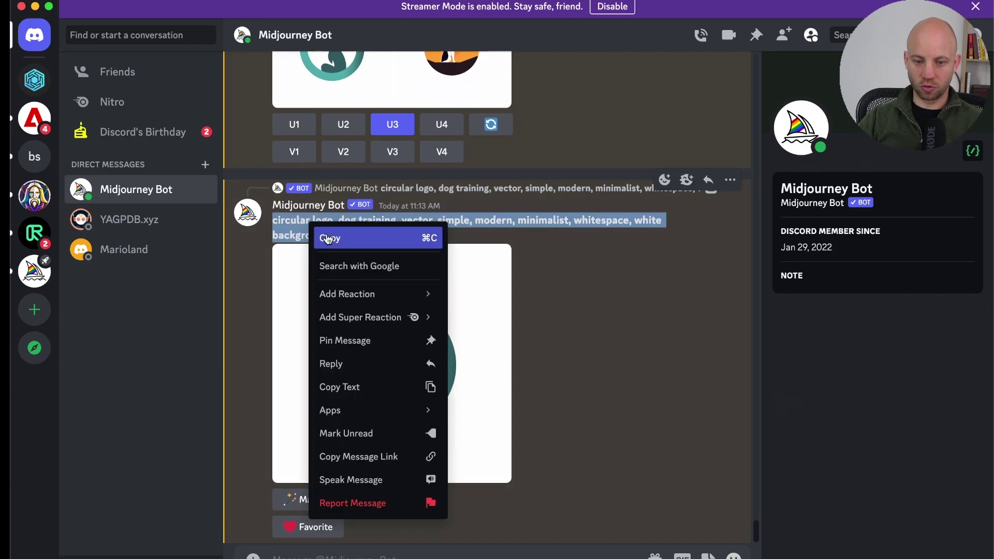
pyautogui.click(319, 237)
# Step: Start an /imagine command for the Midjourney Bot and paste the copied circular dog training logo prompt into it
pyautogui.scroll(3, 409, 378)
pyautogui.scroll(10, 408, 378)
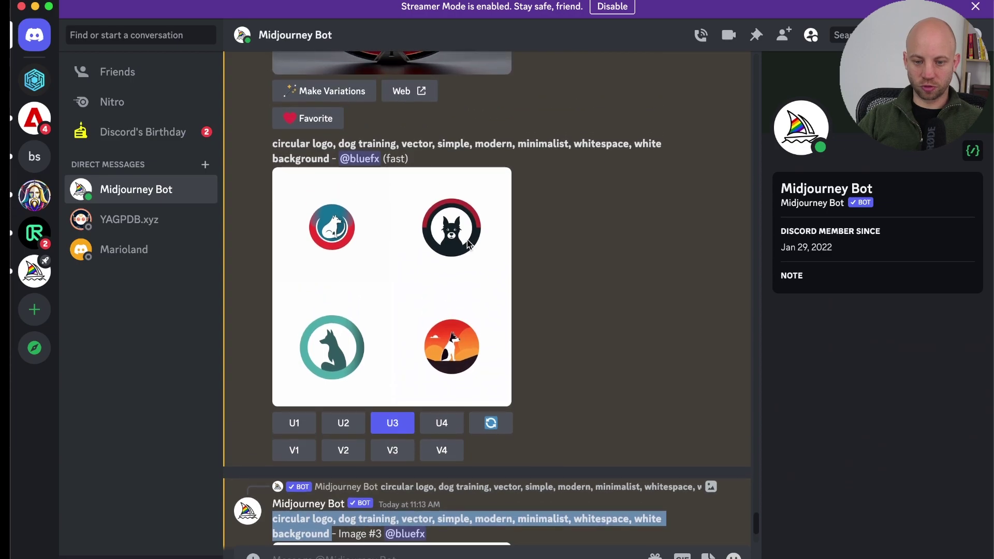
pyautogui.scroll(-3, 466, 246)
pyautogui.scroll(-5, 466, 246)
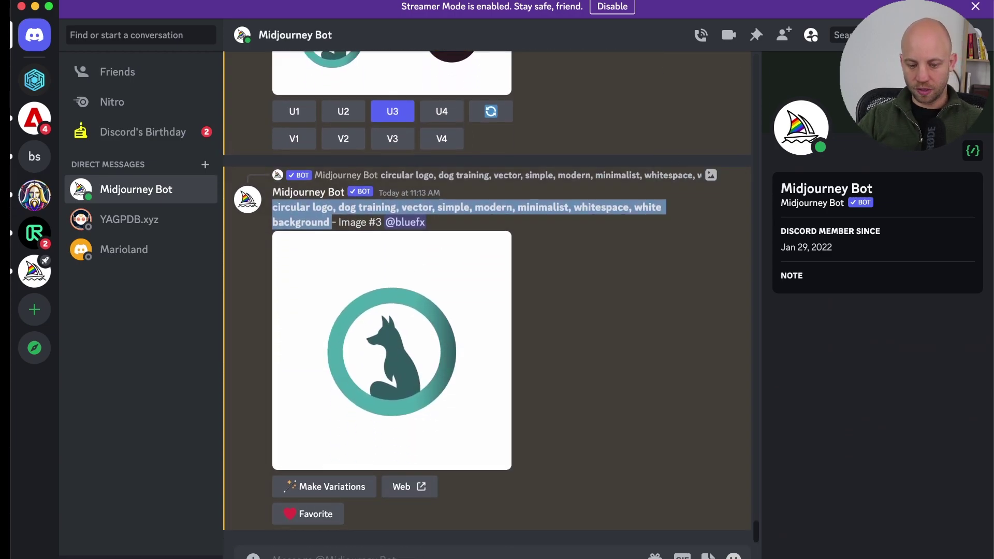
pyautogui.click(347, 556)
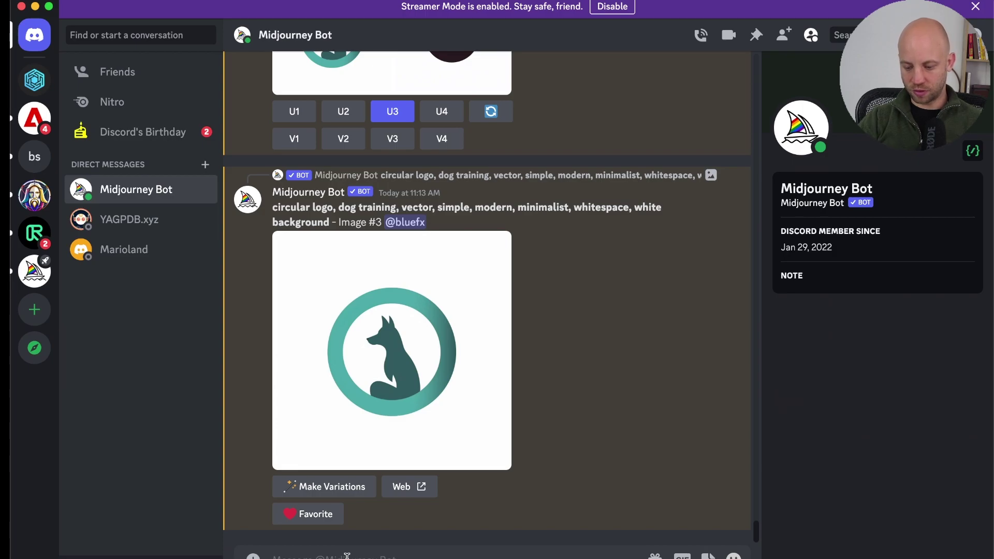
pyautogui.write('/')
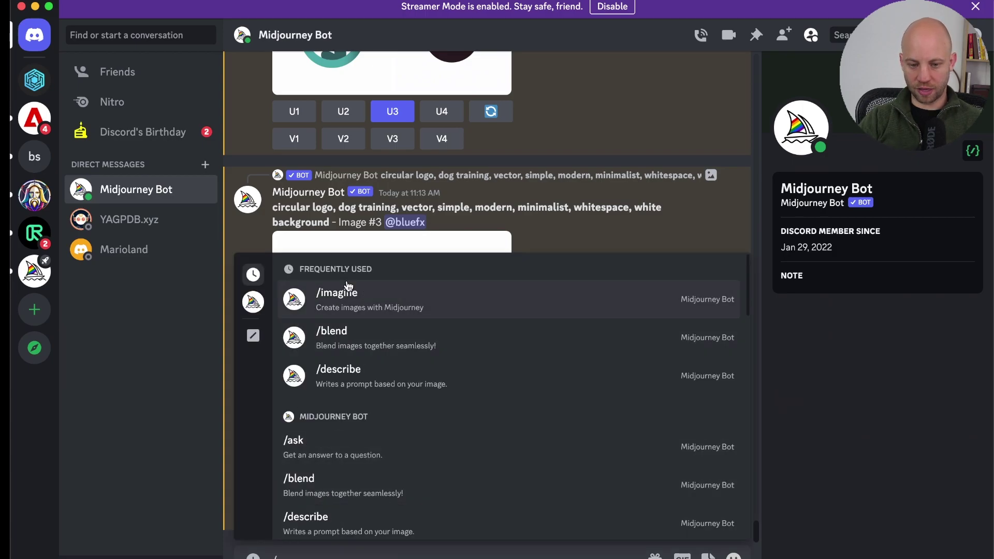
pyautogui.click(384, 296)
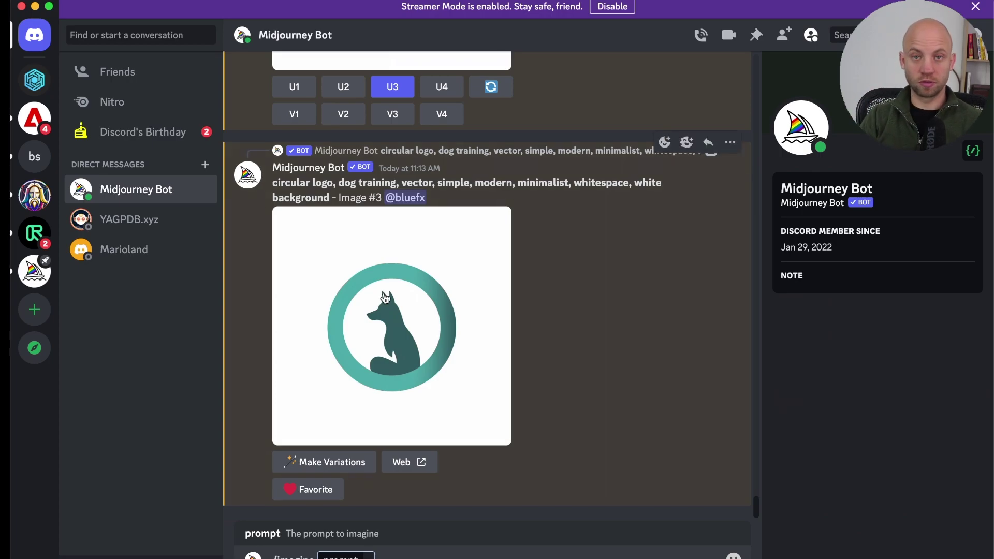
pyautogui.press('super+v')
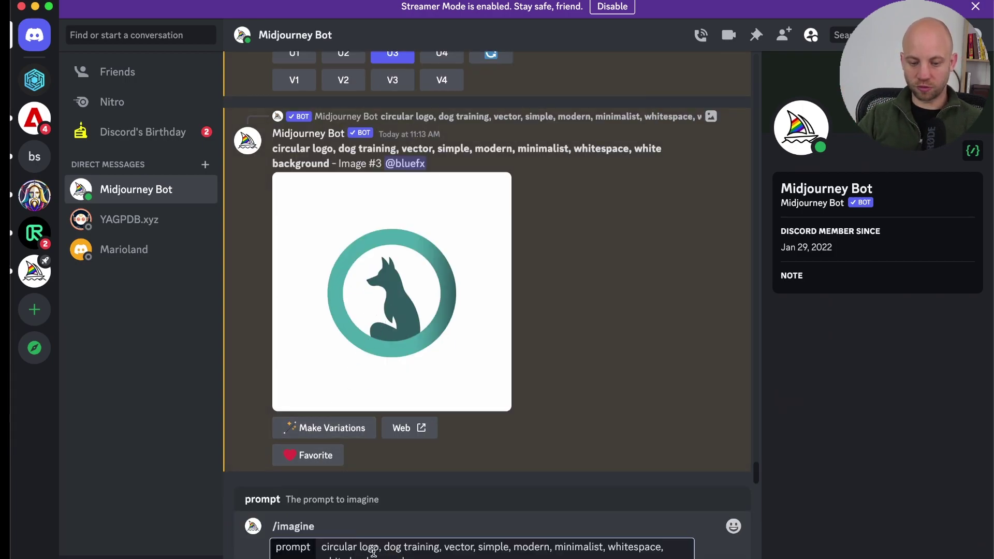
# Step: Replace "dog training" in the prompt with "construction firm" and submit it to generate the logos
pyautogui.moveTo(386, 545); pyautogui.dragTo(441, 542)
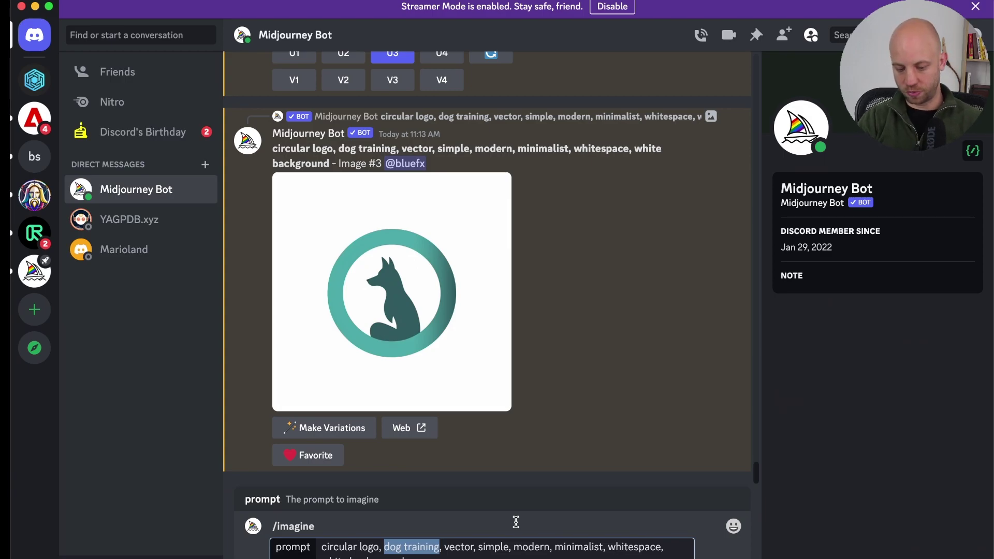
pyautogui.write('construct')
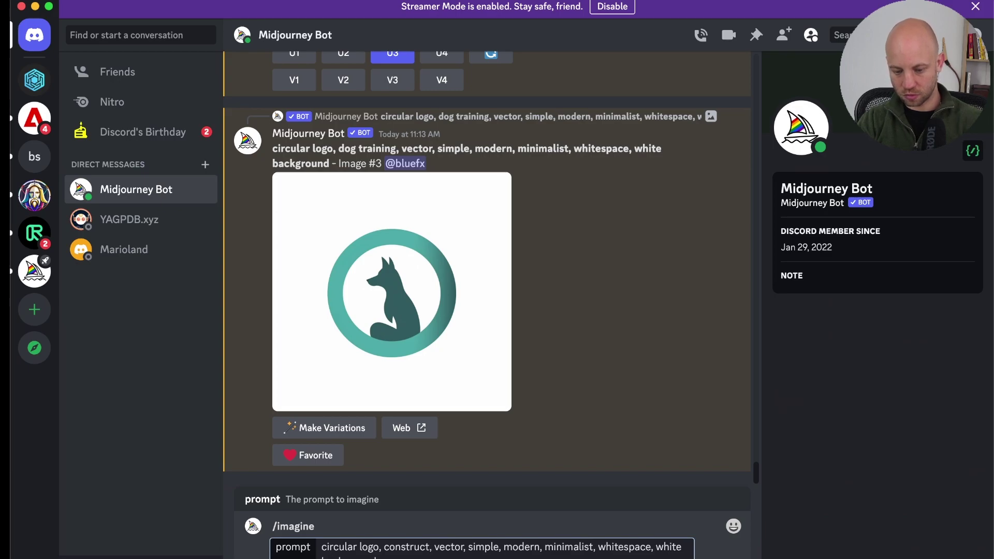
pyautogui.write('ion ')
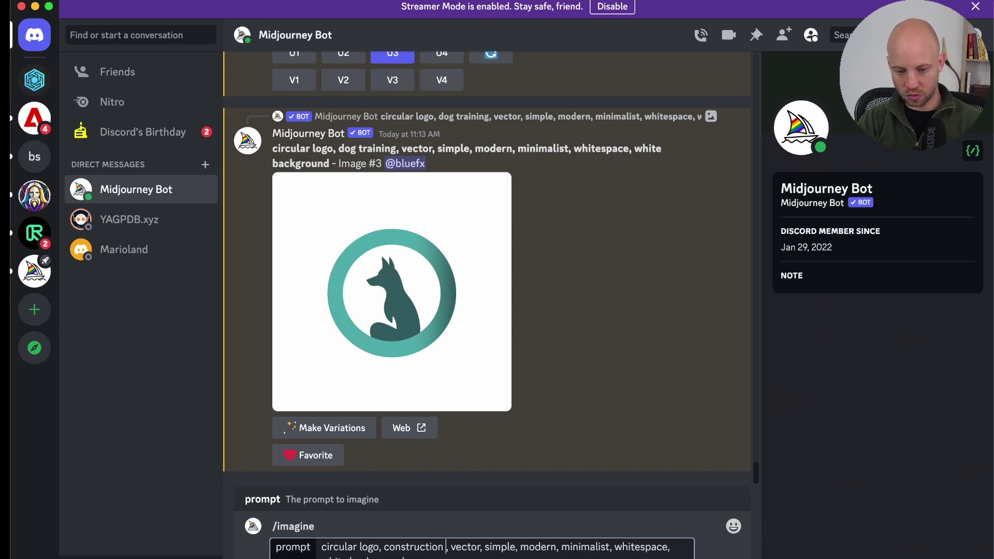
pyautogui.write('firm')
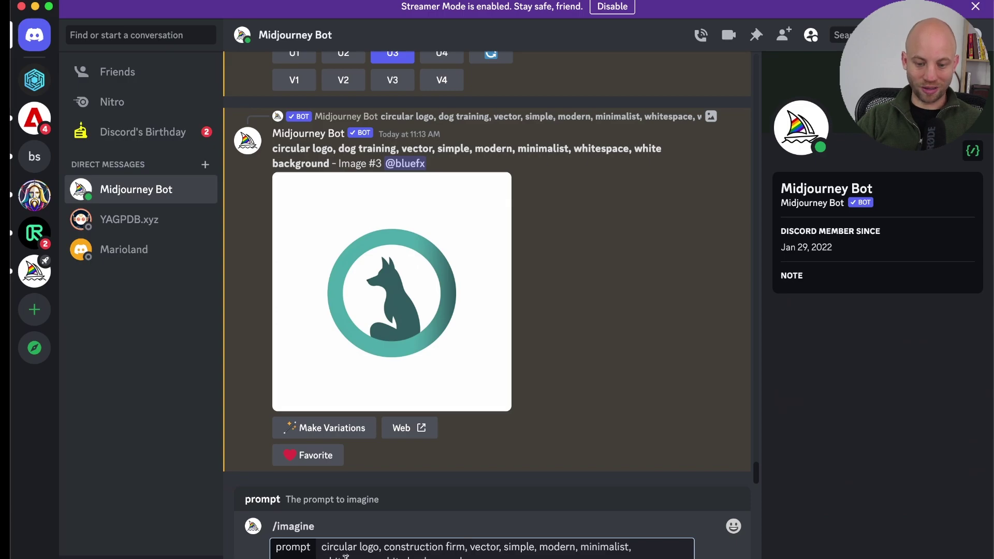
pyautogui.click(406, 556)
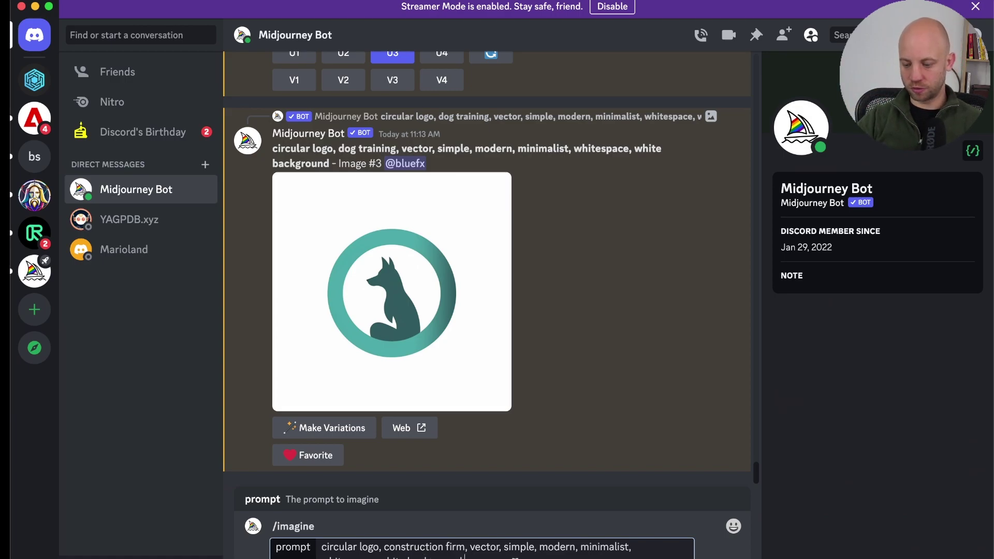
pyautogui.press('Return')
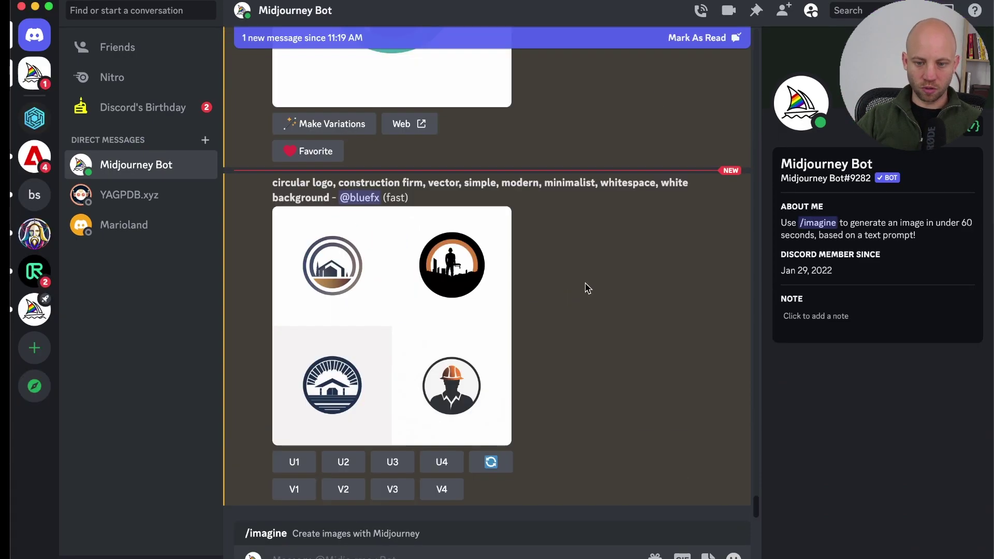
# Step: View the construction firm logo grid enlarged, close it, and generate variations of the fourth logo, the worker with the orange helmet
pyautogui.click(410, 283)
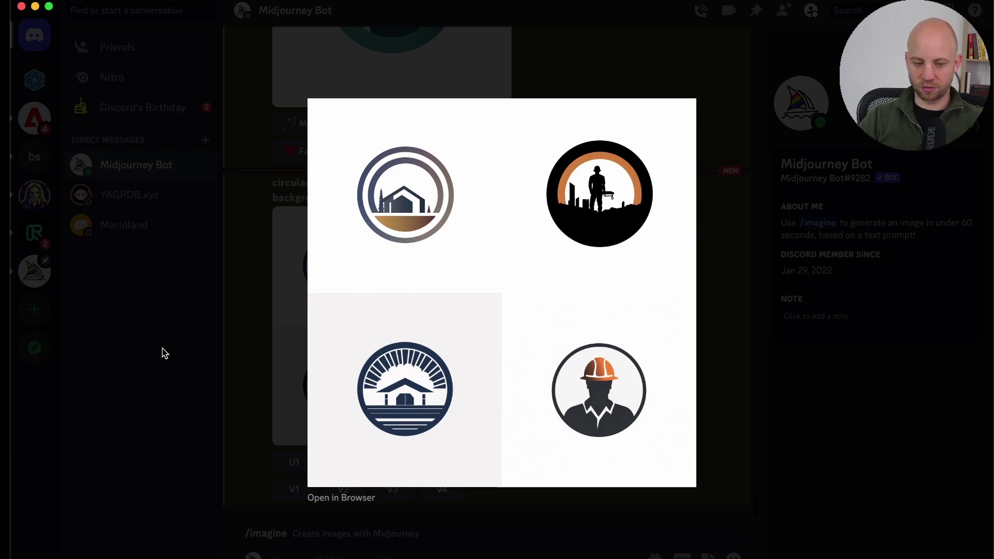
pyautogui.click(286, 326)
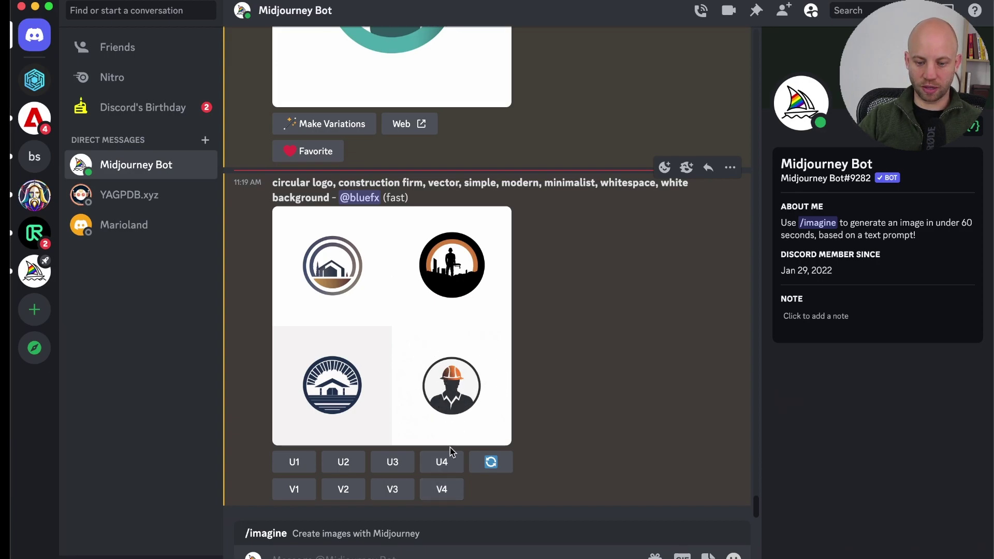
pyautogui.click(442, 492)
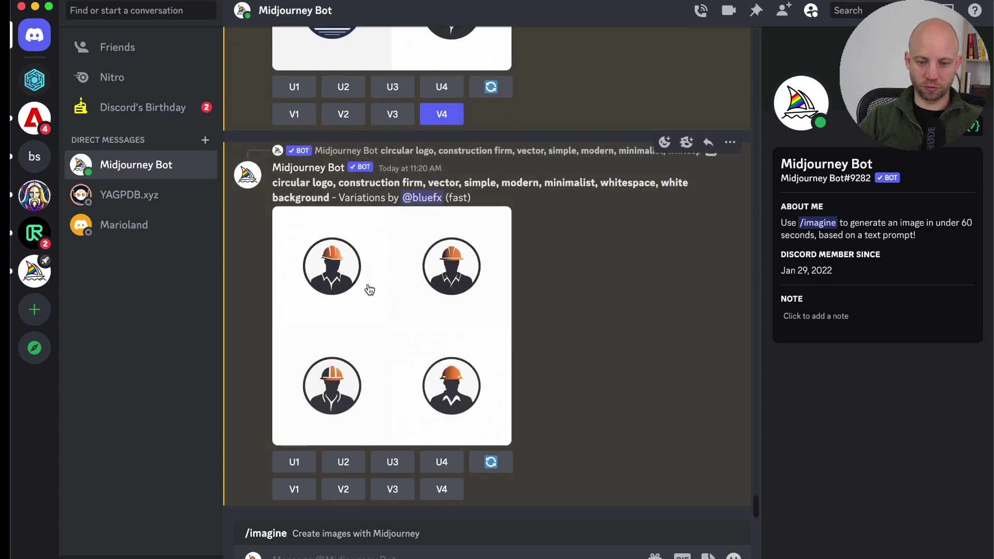
# Step: View the grid of worker logo variations enlarged, close it, and upscale the second variation
pyautogui.click(369, 289)
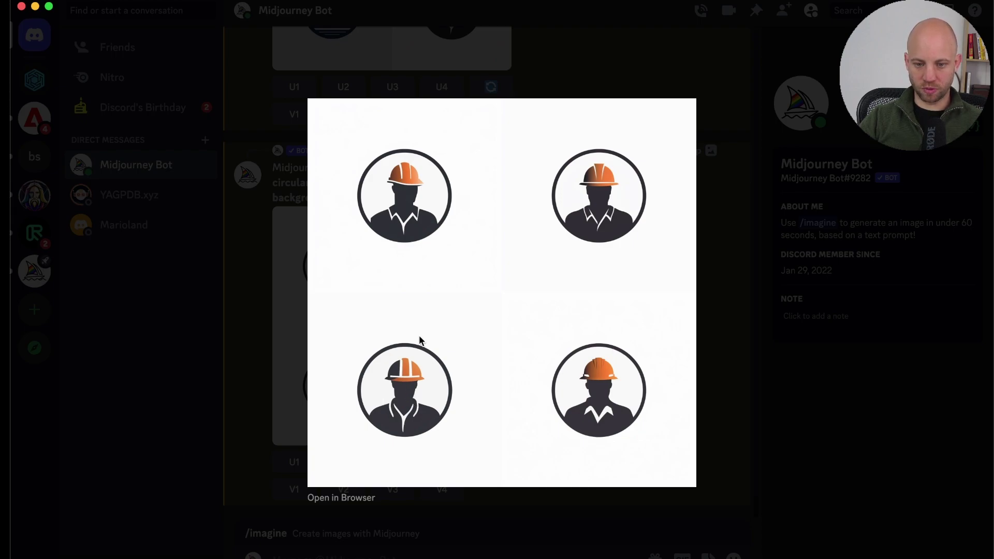
pyautogui.click(230, 325)
pyautogui.scroll(3, 401, 332)
pyautogui.scroll(-3, 401, 331)
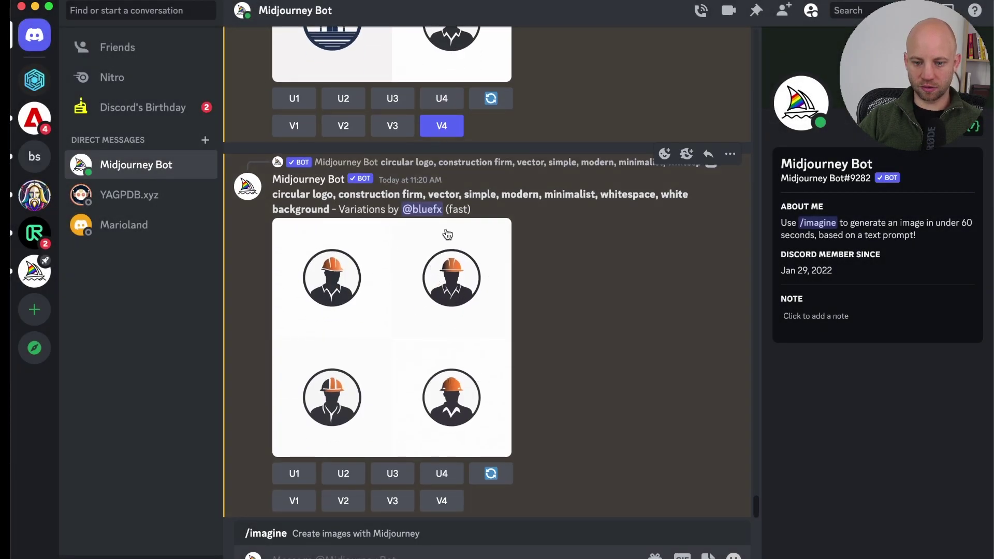
pyautogui.click(429, 476)
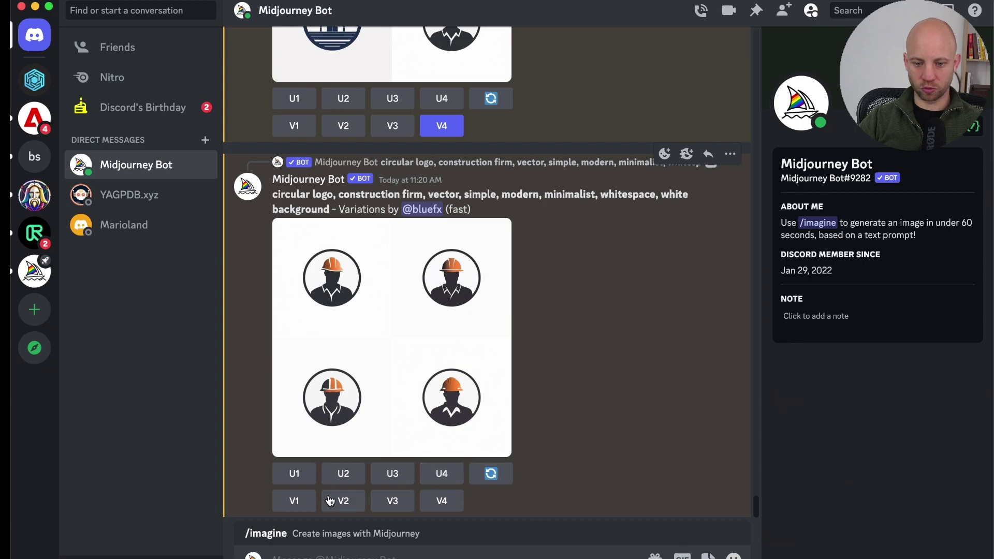
pyautogui.click(341, 476)
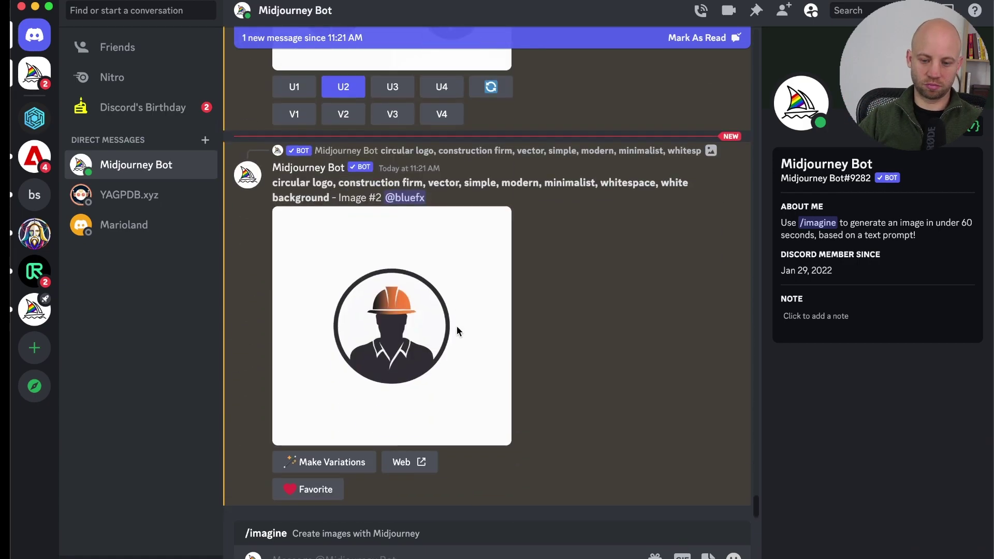
# Step: Enlarge the upscaled worker logo, open it in the browser, and zoom it to full size
pyautogui.click(356, 315)
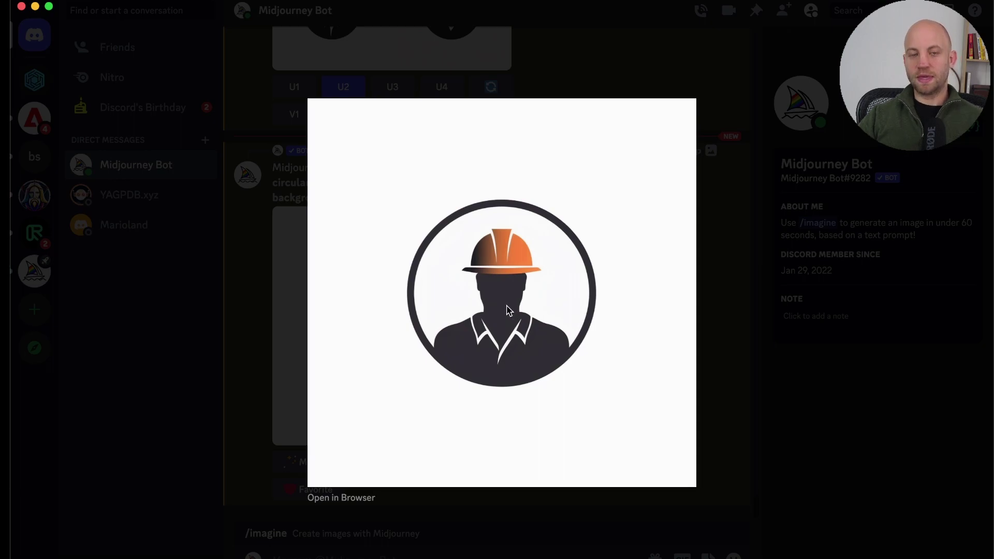
pyautogui.rightClick(450, 317)
pyautogui.click(345, 498)
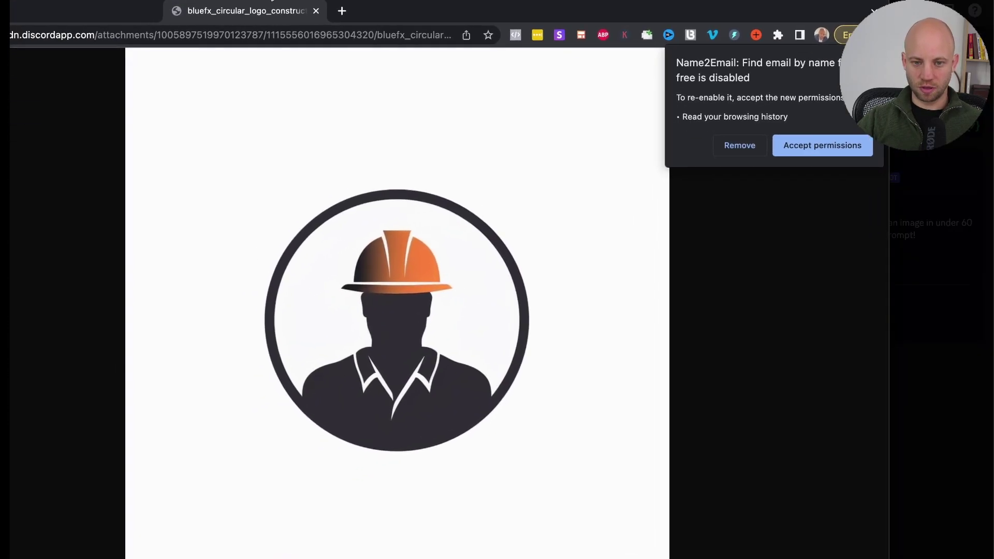
pyautogui.click(449, 138)
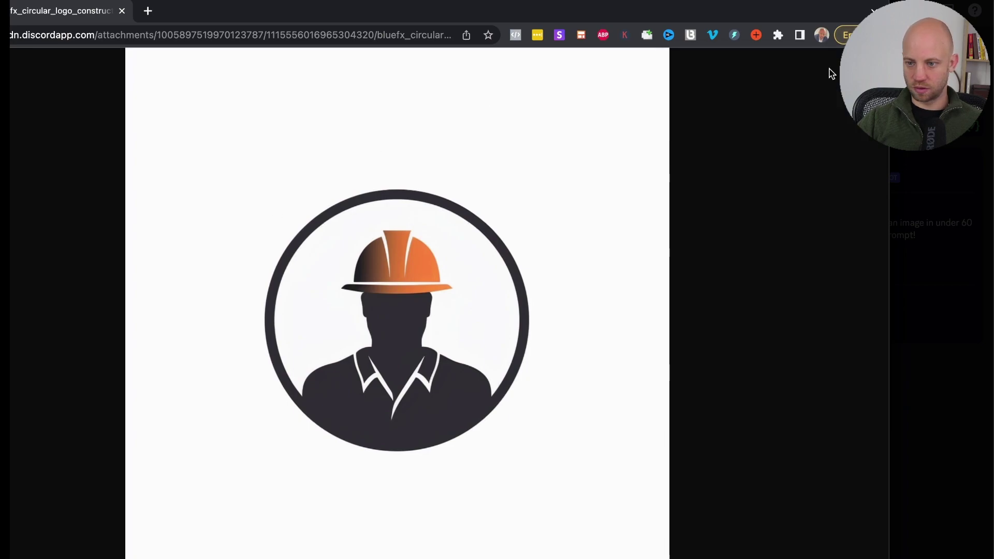
pyautogui.rightClick(450, 138)
pyautogui.click(368, 140)
pyautogui.click(370, 149)
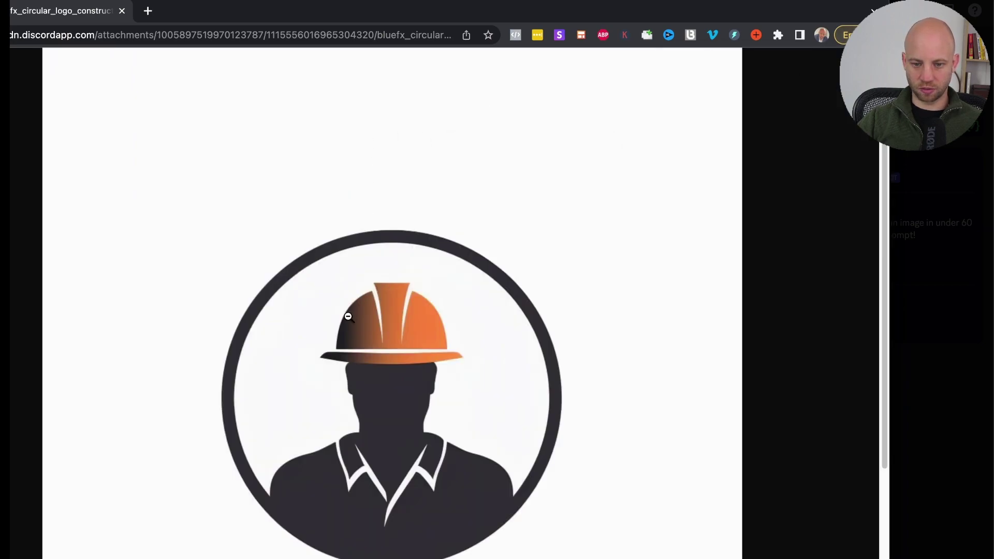
# Step: Open the save dialog for the full-size worker logo with Downloads as the folder, and cancel it
pyautogui.rightClick(316, 293)
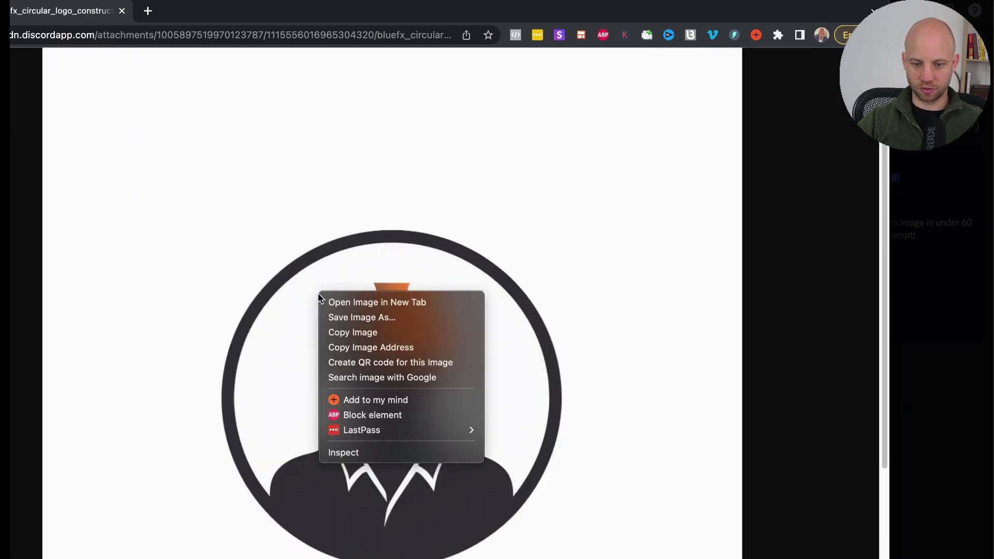
pyautogui.click(383, 318)
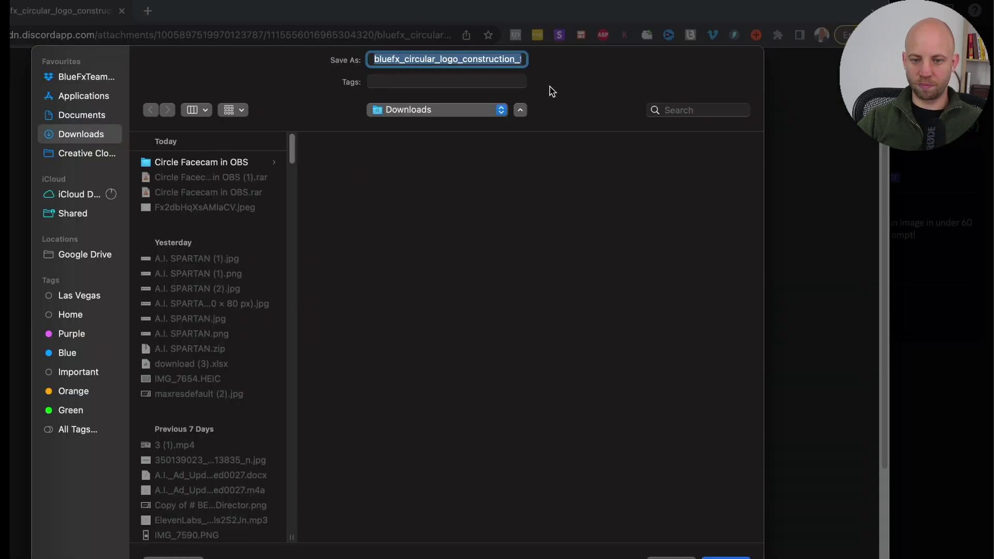
pyautogui.press('Escape')
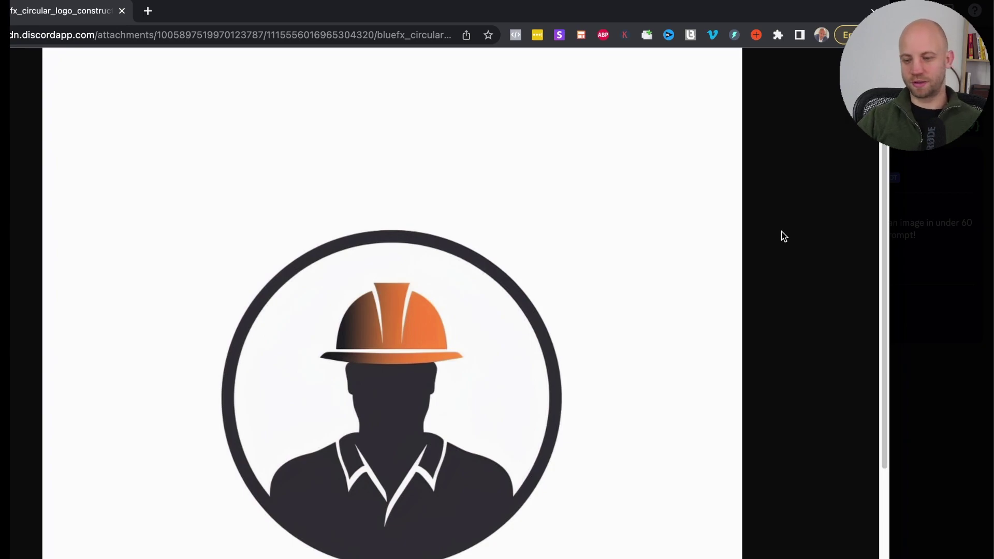
# Step: Fit the logo back to the browser window, close its page, and close the enlarged preview in Discord
pyautogui.scroll(-3, 383, 440)
pyautogui.scroll(3, 383, 440)
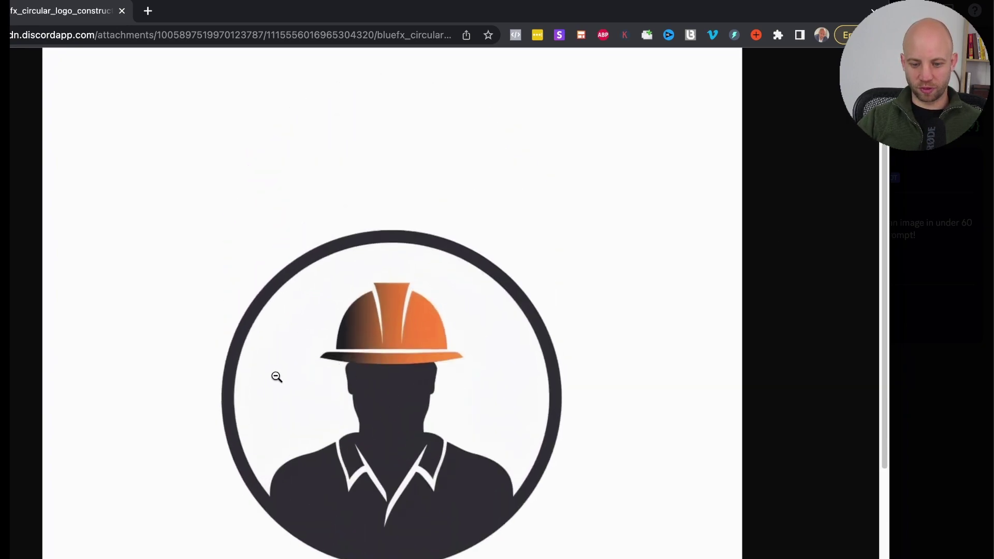
pyautogui.click(429, 358)
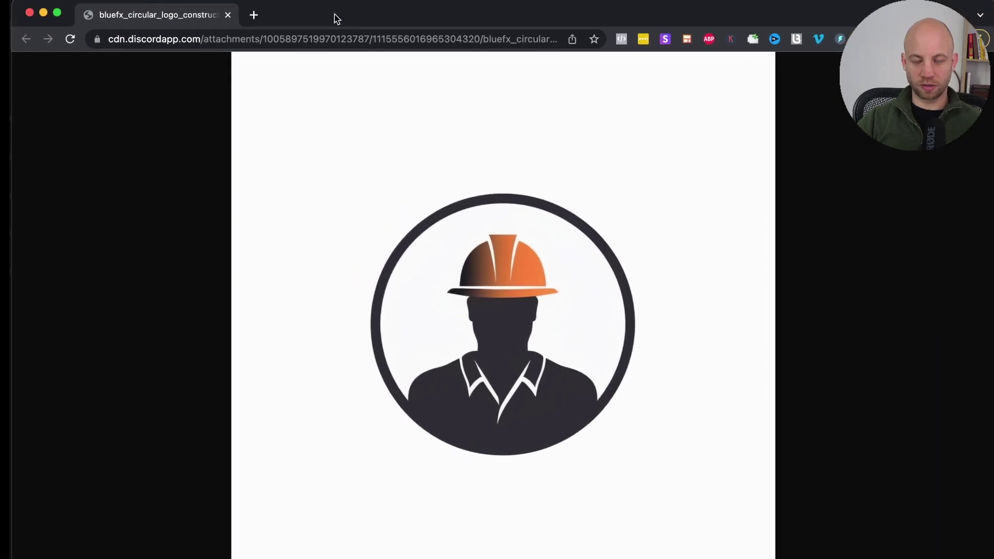
pyautogui.click(230, 16)
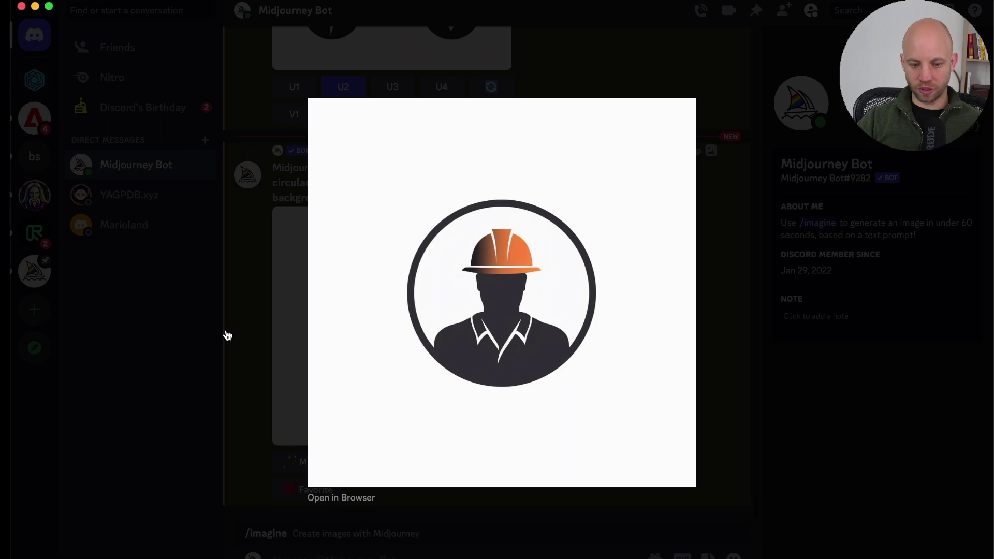
pyautogui.click(257, 322)
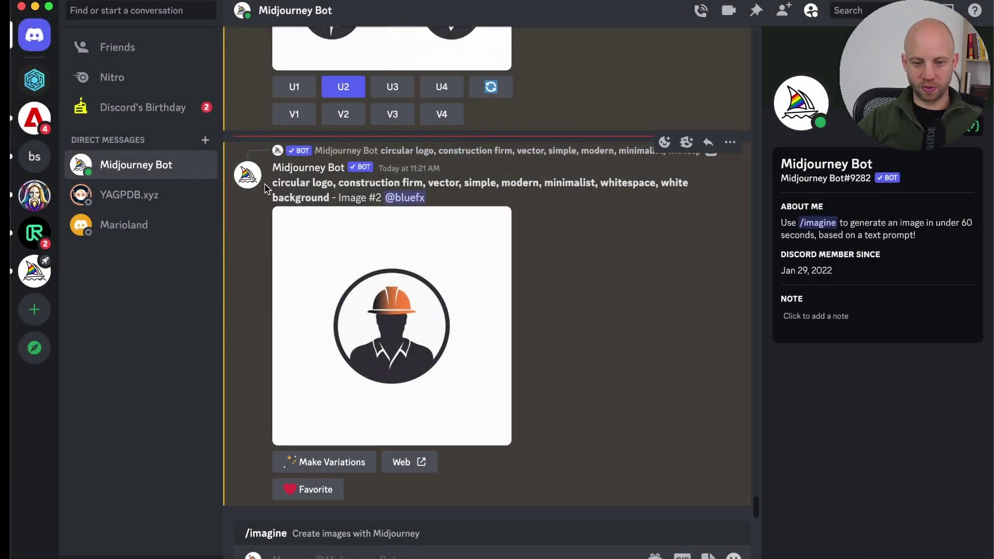
# Step: Highlight the circular construction firm prompt text in the Image #2 message
pyautogui.moveTo(272, 183); pyautogui.dragTo(332, 196)
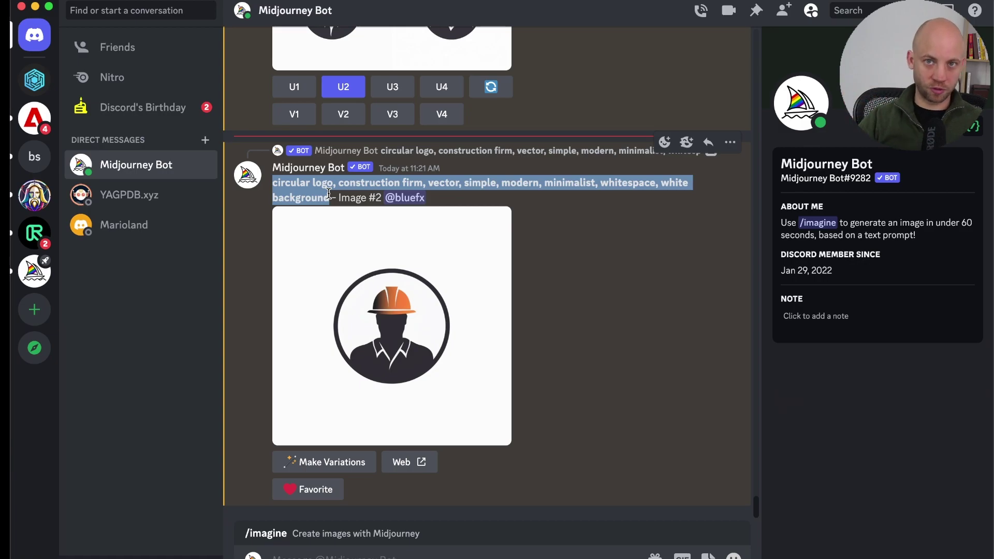
pyautogui.press('super+Tab')
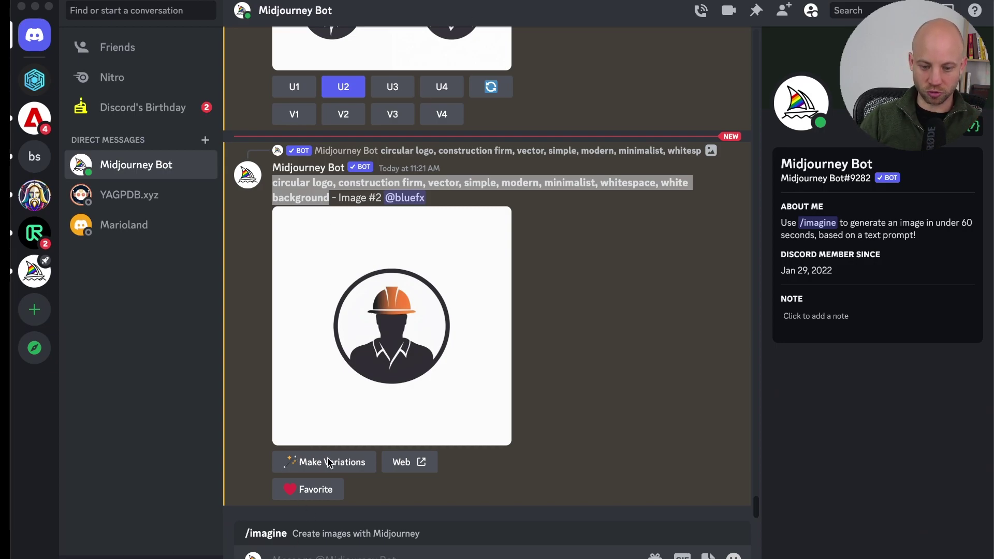
pyautogui.click(484, 472)
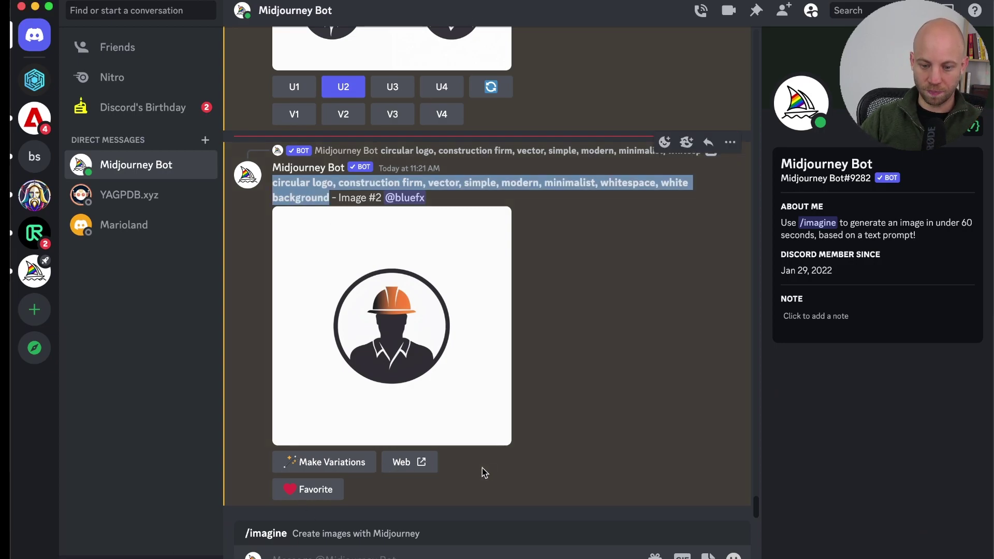
# Step: Open the Midjourney website from the Image #2 message and look through the profile's upscaled images
pyautogui.click(402, 462)
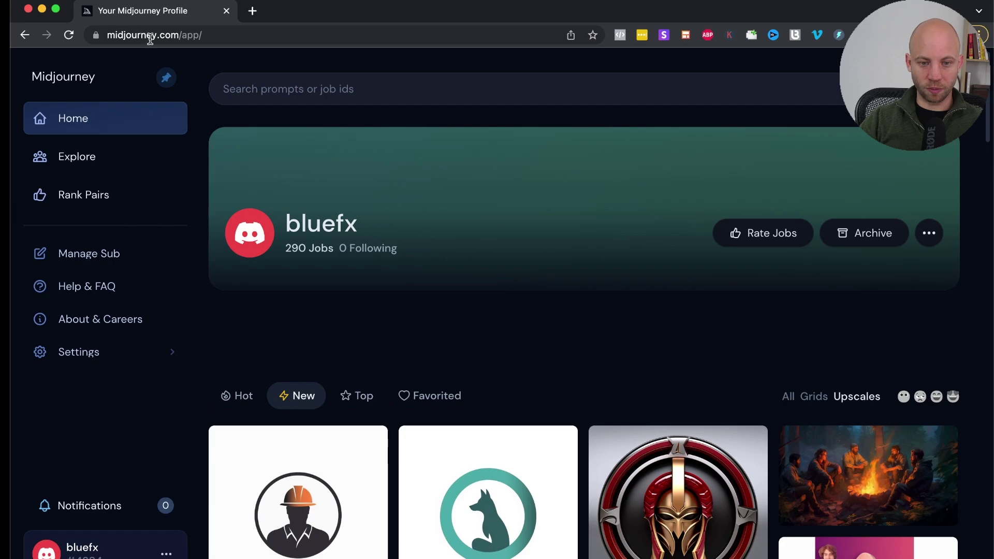
pyautogui.scroll(-2, 533, 236)
pyautogui.scroll(-4, 532, 232)
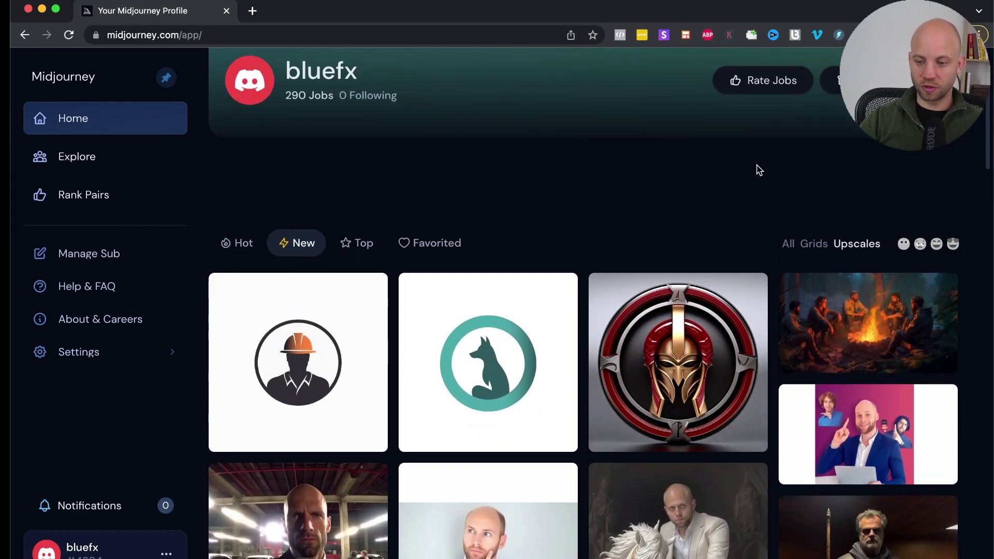
# Step: Open the hard-hat worker logo from the profile and preview sample images for individual terms in its prompt
pyautogui.click(331, 310)
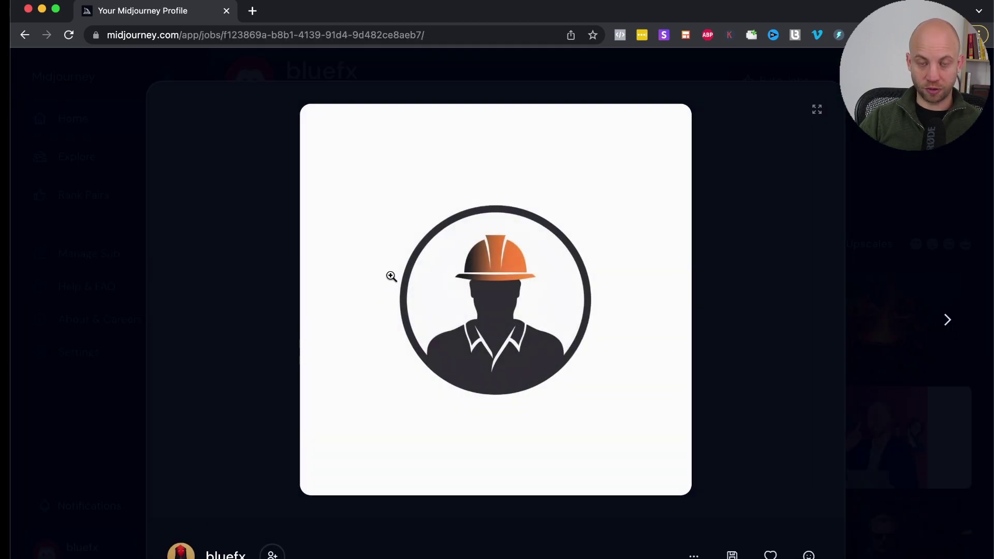
pyautogui.scroll(-8, 391, 277)
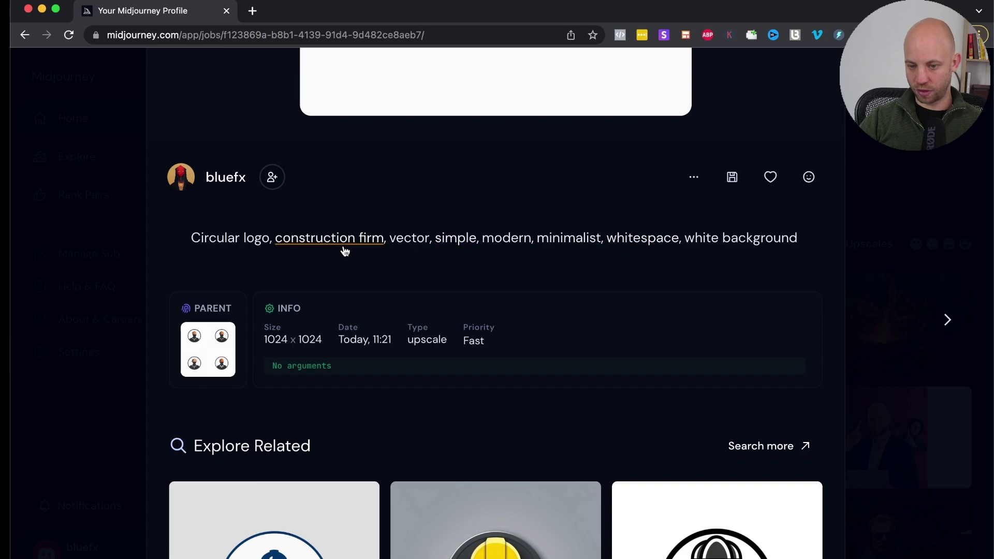
pyautogui.scroll(1, 217, 246)
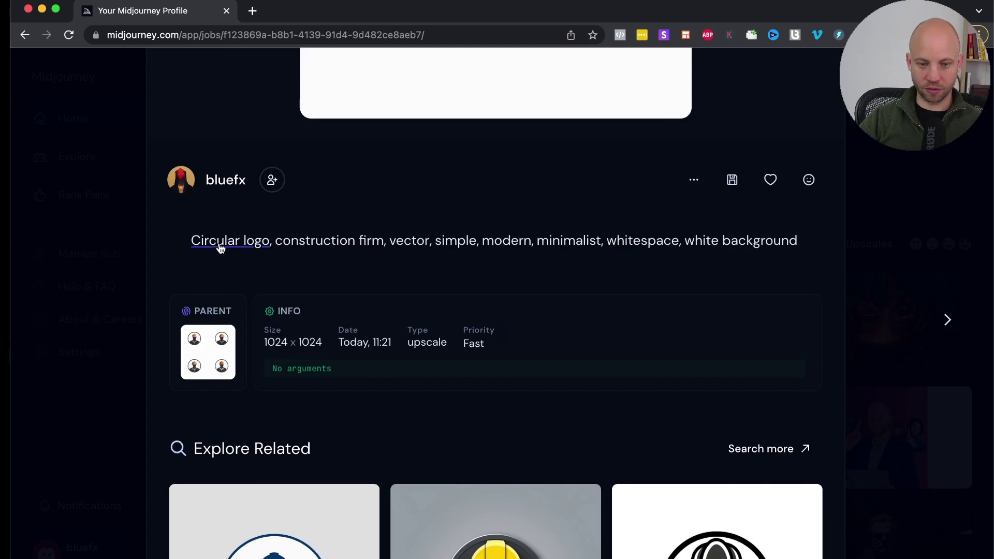
pyautogui.moveTo(220, 249)
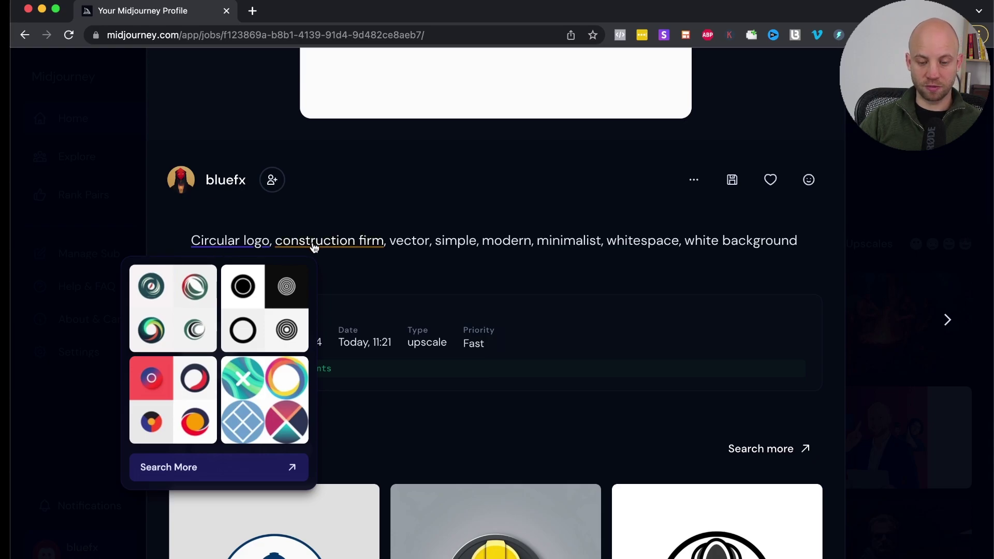
pyautogui.moveTo(314, 247)
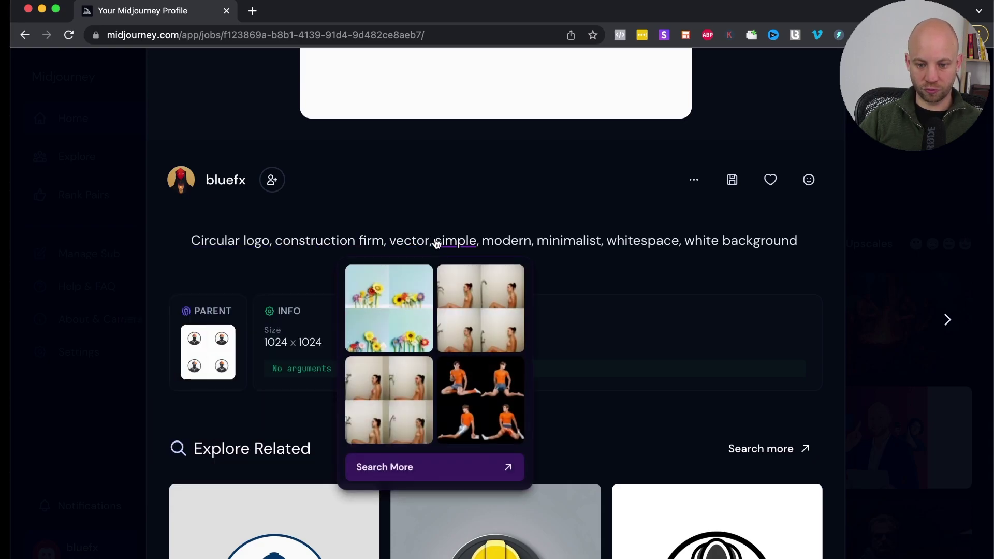
pyautogui.moveTo(409, 244)
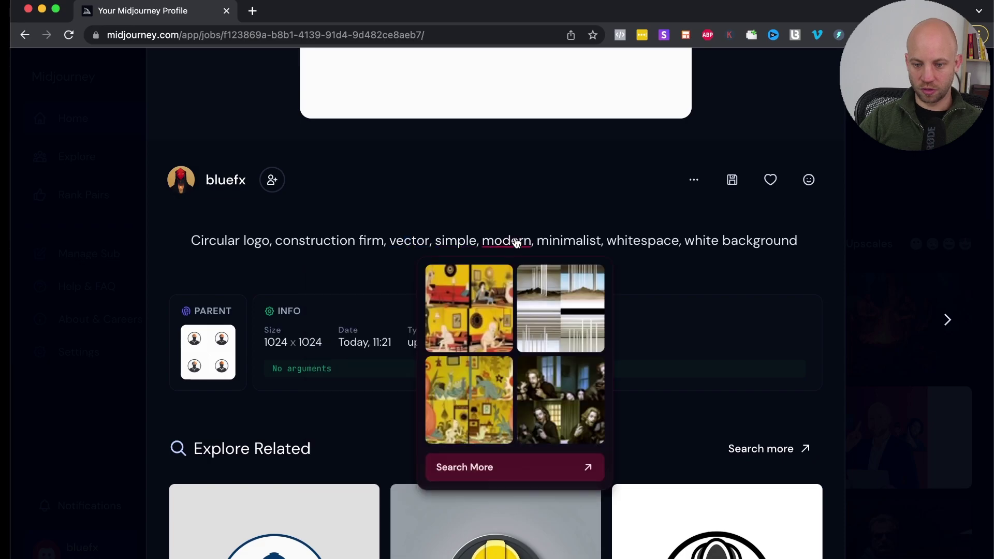
# Step: Browse the Explore Related images beneath the worker logo for similar construction logo designs and their prompts
pyautogui.scroll(-10, 740, 304)
pyautogui.scroll(3, 740, 305)
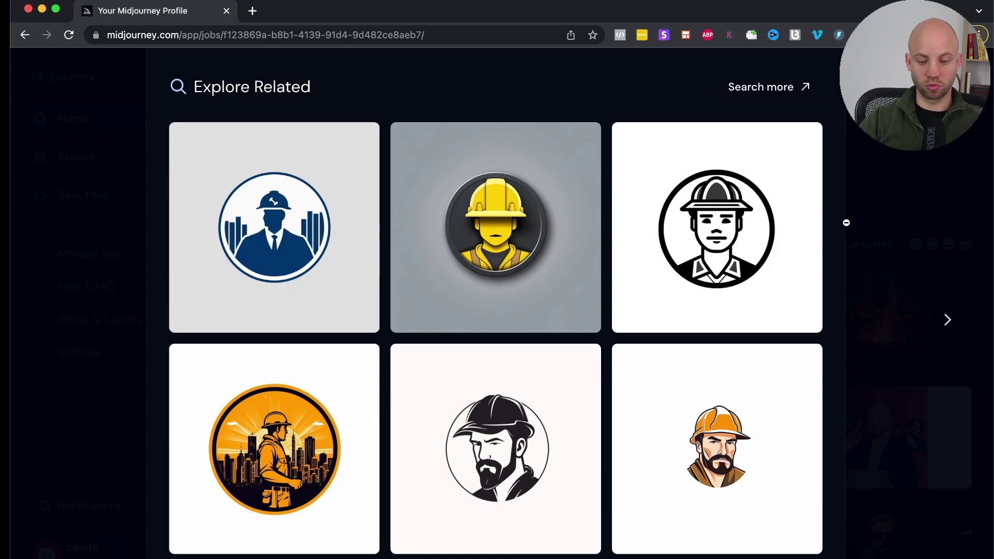
pyautogui.moveTo(787, 234)
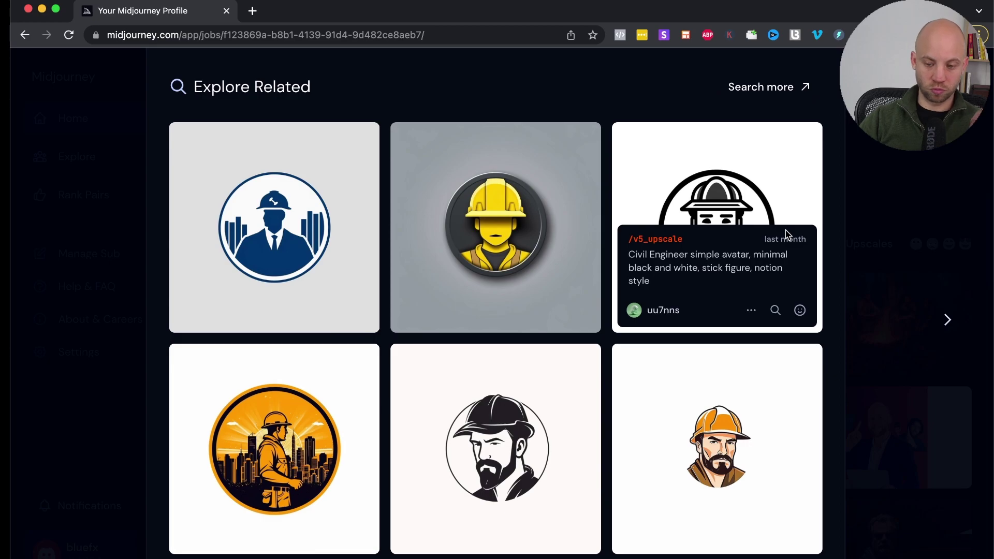
pyautogui.scroll(-1, 832, 366)
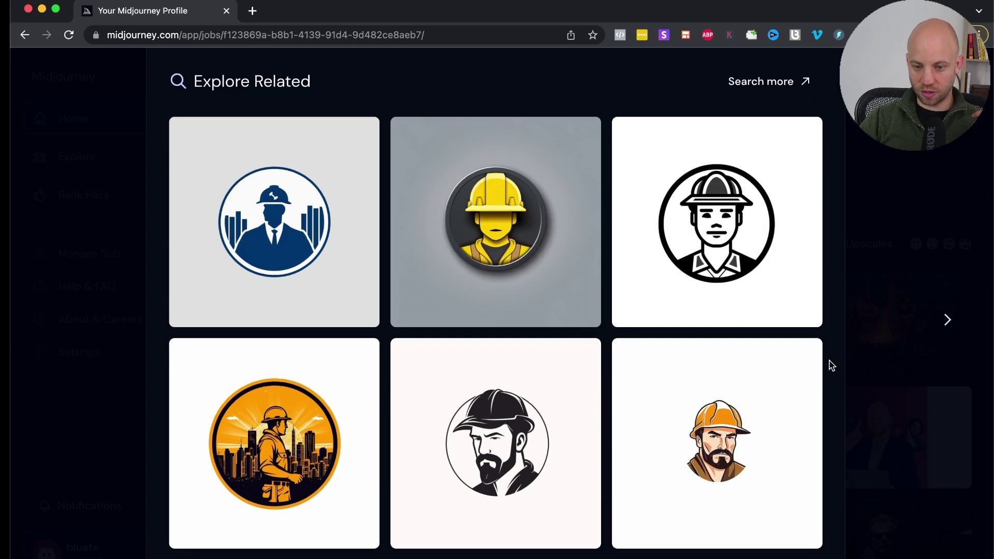
pyautogui.scroll(-10, 818, 363)
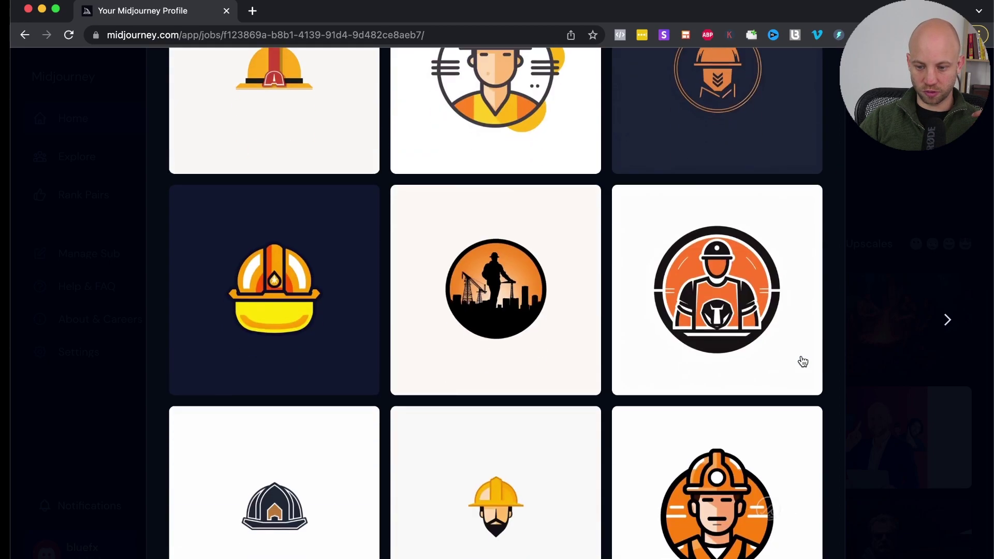
pyautogui.scroll(-5, 803, 362)
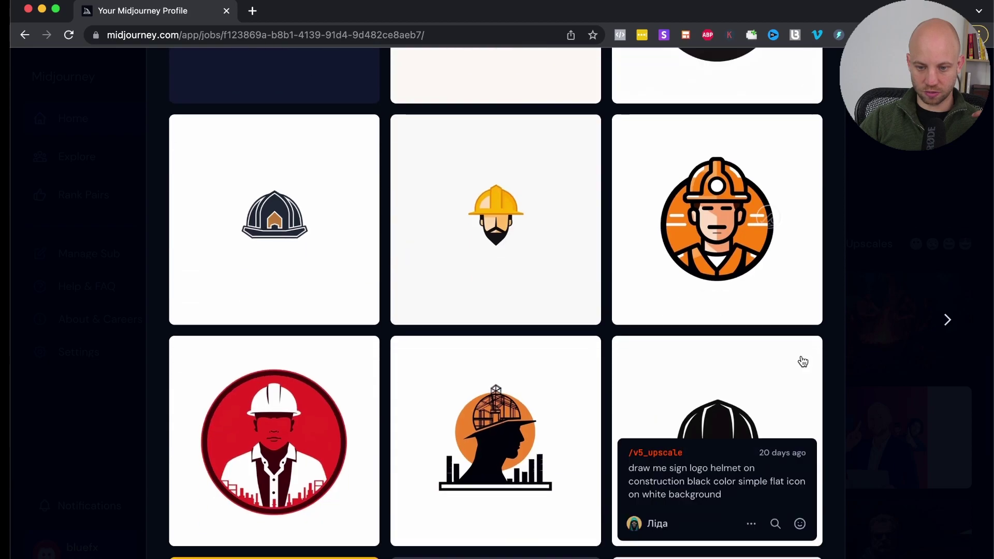
pyautogui.scroll(-7, 803, 361)
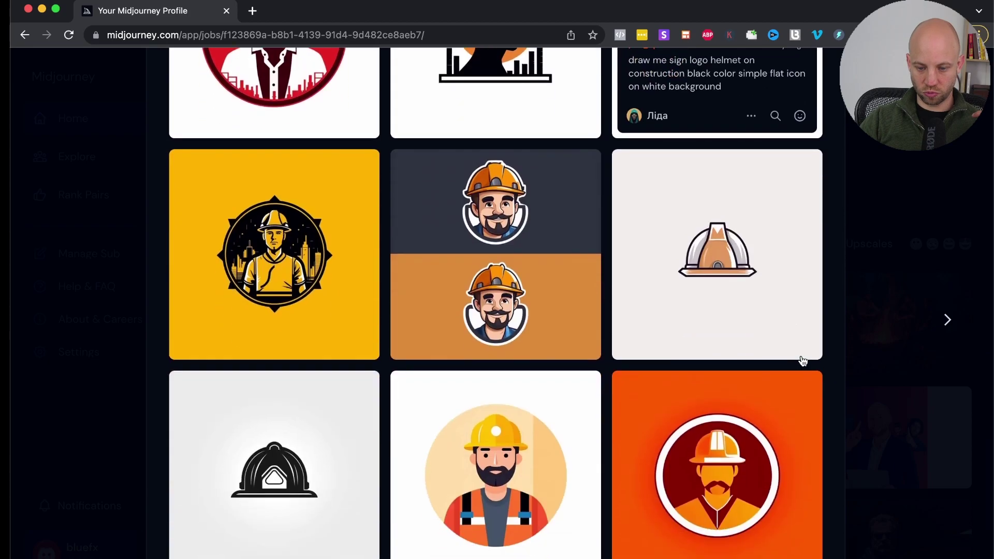
# Step: Open the related mustached worker logo on the split grey and orange background and examine its prompt and related images
pyautogui.click(492, 203)
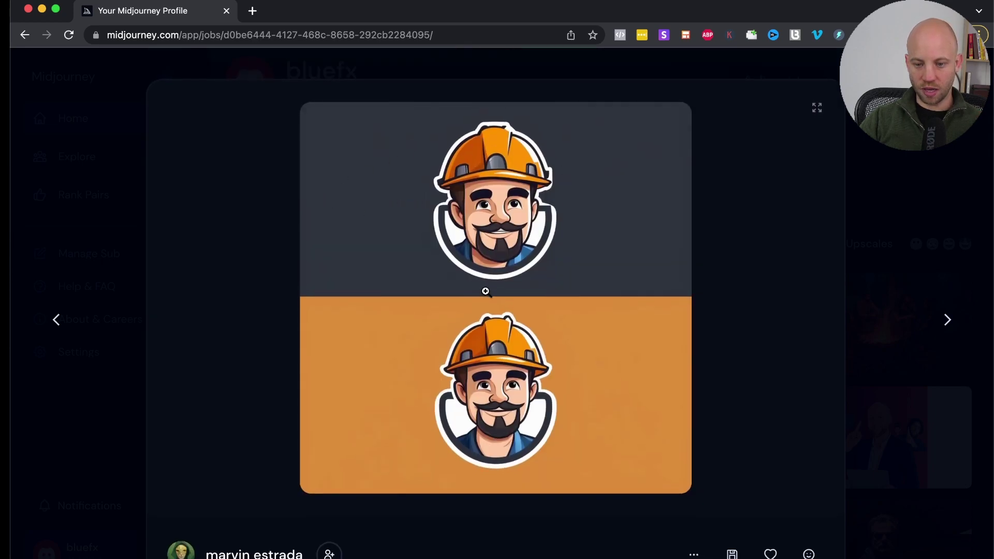
pyautogui.scroll(-8, 485, 289)
pyautogui.scroll(6, 487, 296)
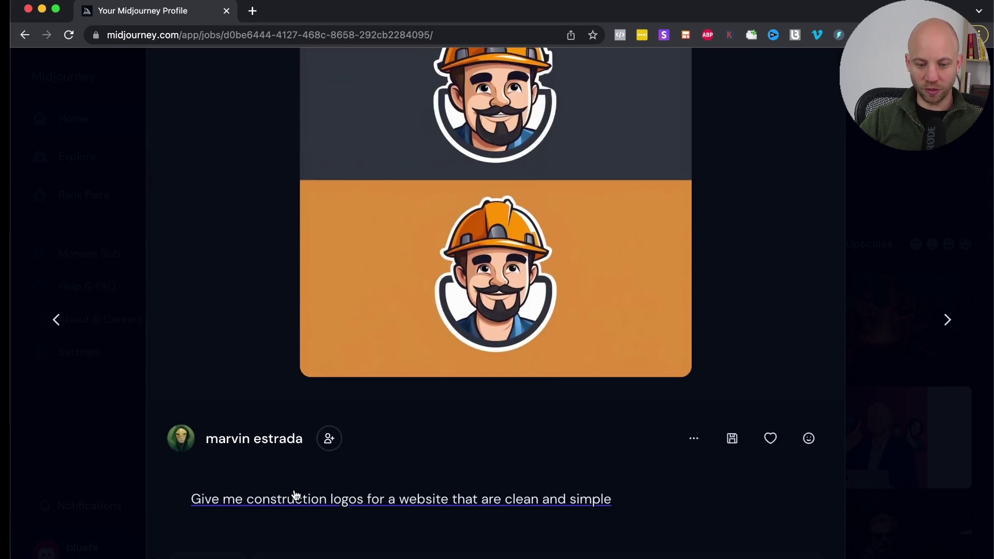
pyautogui.scroll(-1, 297, 502)
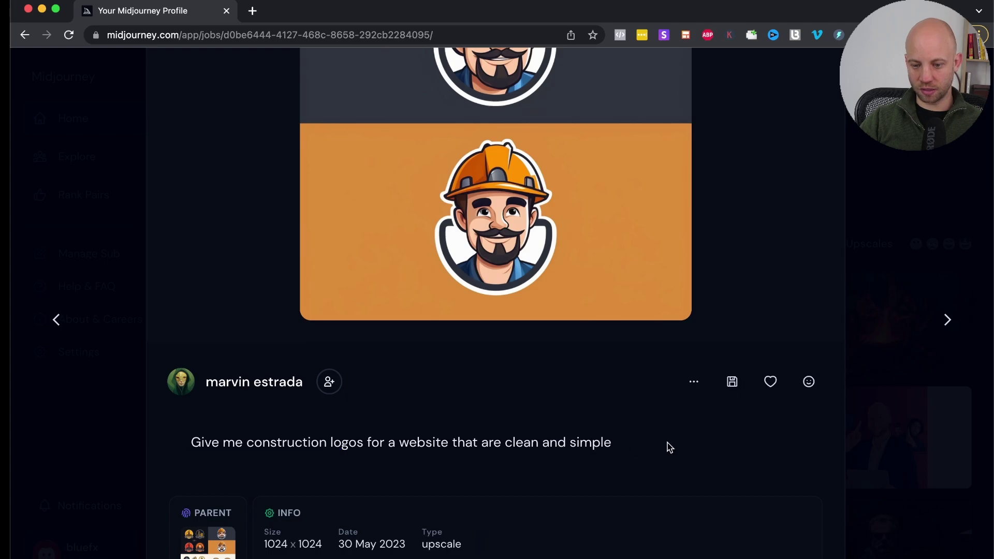
pyautogui.scroll(3, 560, 429)
pyautogui.scroll(-10, 559, 425)
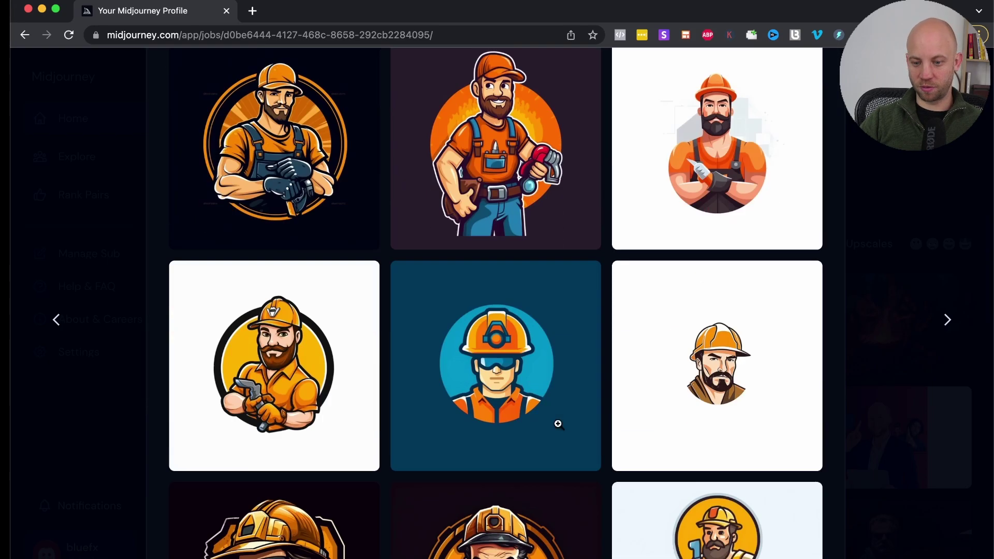
pyautogui.scroll(12, 544, 370)
pyautogui.scroll(-3, 537, 366)
pyautogui.scroll(-7, 537, 366)
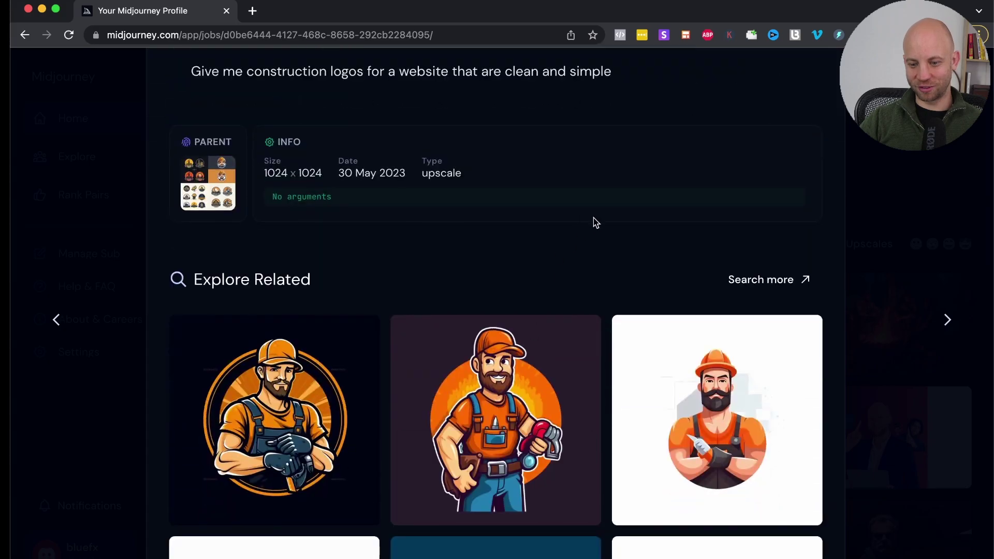
pyautogui.scroll(4, 577, 182)
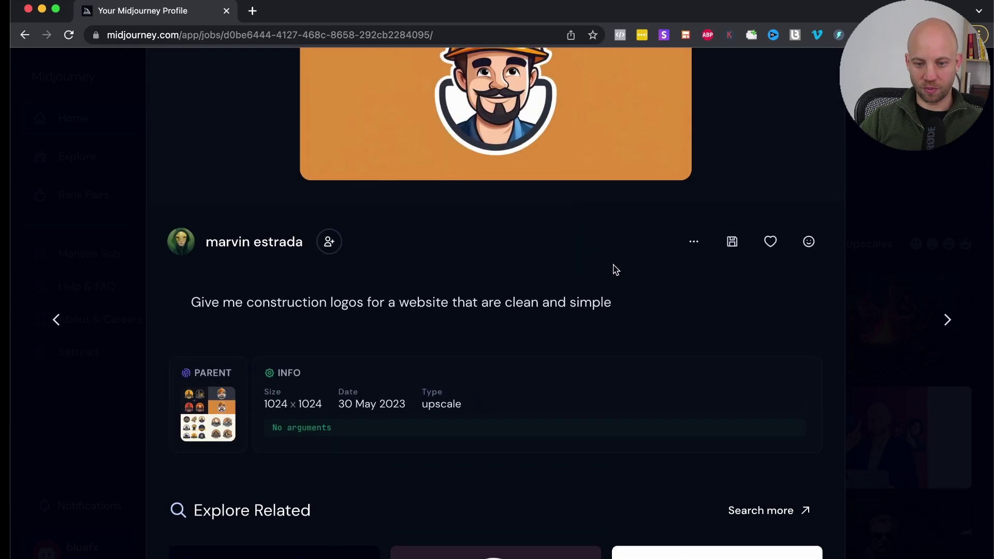
pyautogui.scroll(-7, 685, 321)
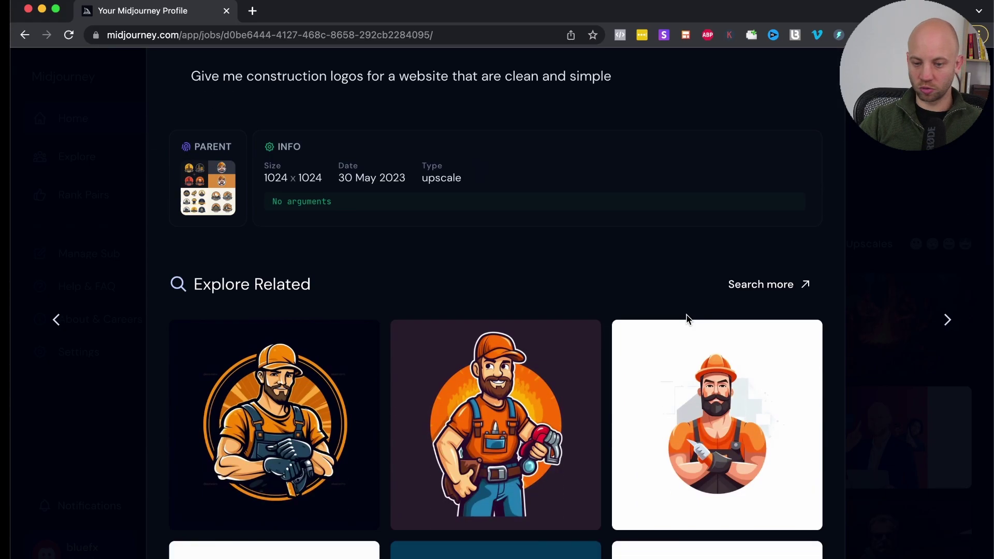
# Step: Open the related logo of the worker in an orange cap and overalls, read its prompt, and close the image details
pyautogui.click(289, 216)
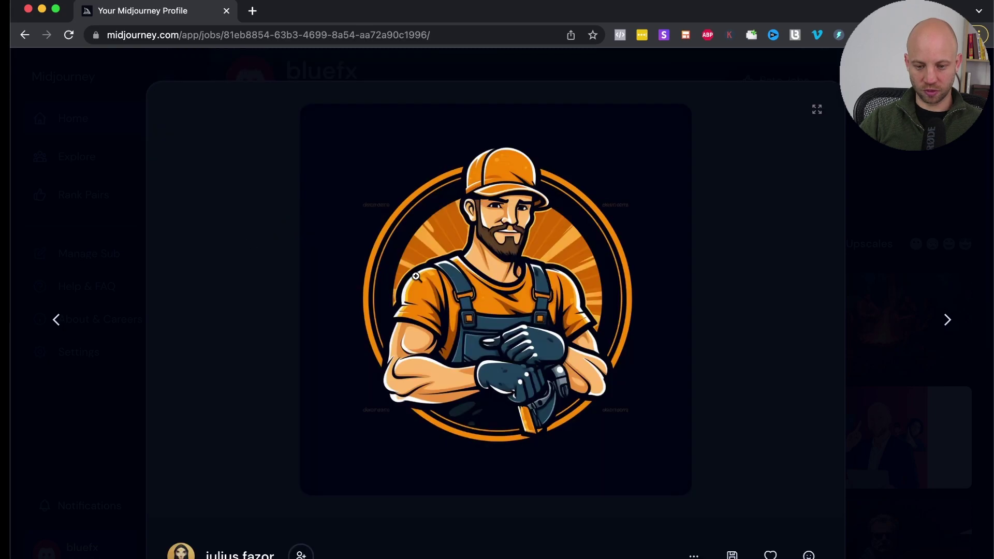
pyautogui.scroll(-4, 308, 271)
pyautogui.scroll(-1, 308, 272)
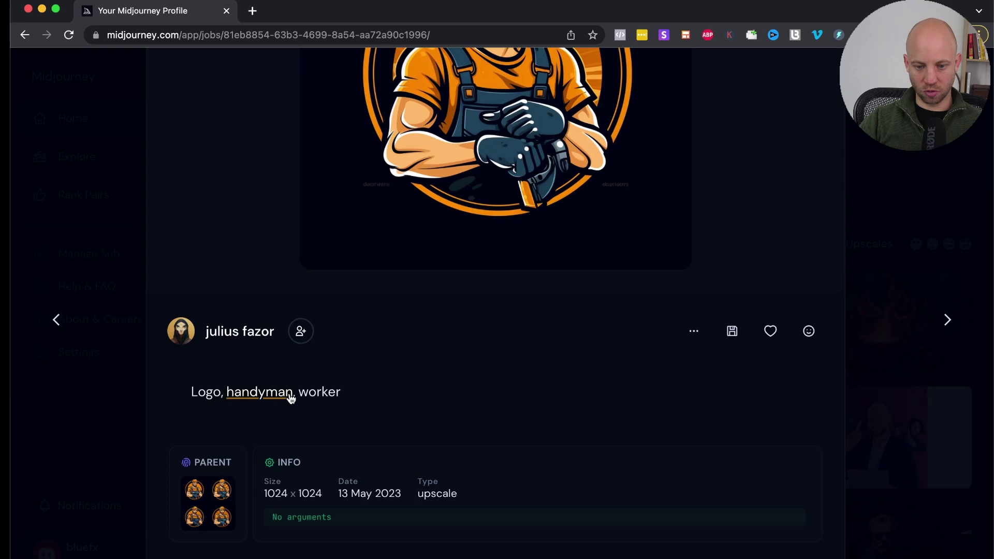
pyautogui.scroll(5, 434, 383)
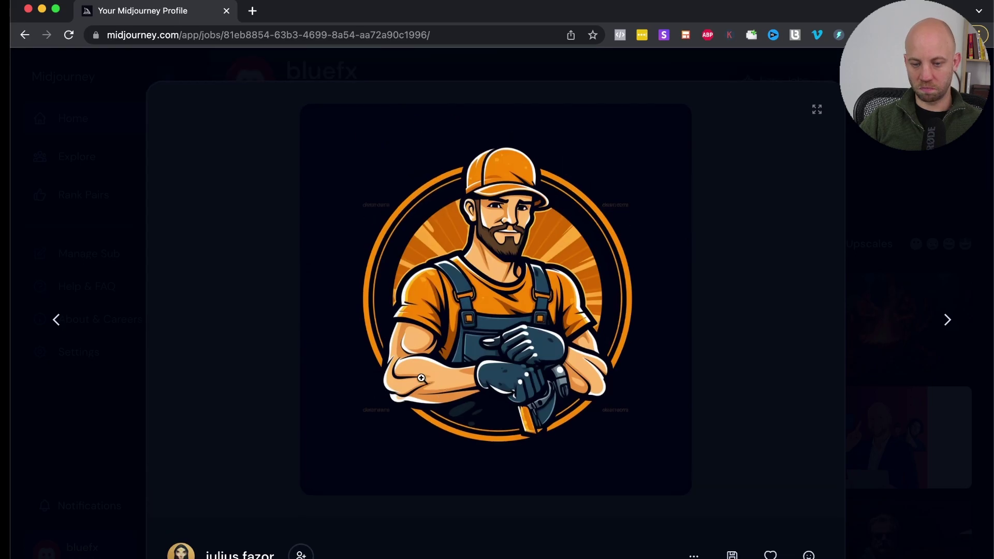
pyautogui.click(80, 215)
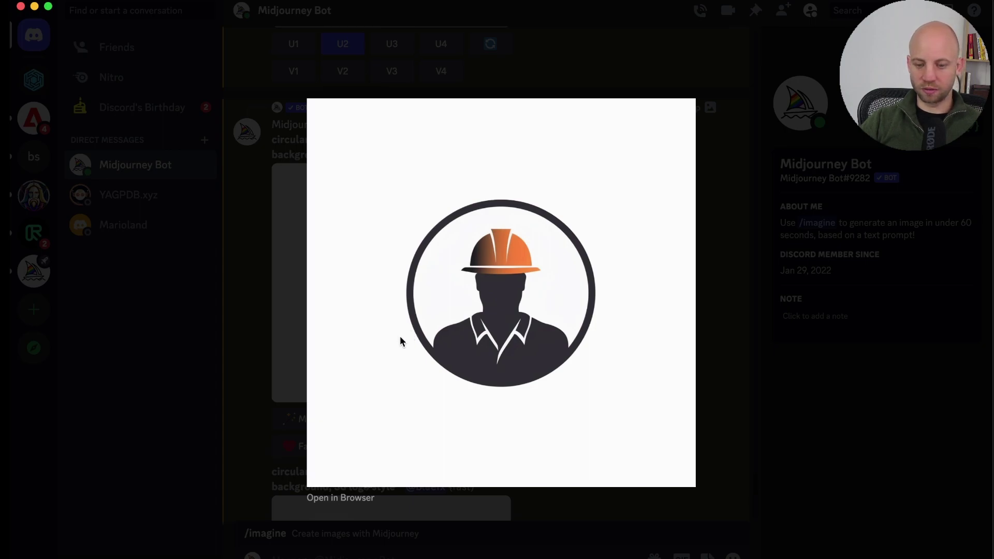
# Step: Open the worker logo from Discord in the browser, and place its uploaded copy on the blank Canva logo page, enlarged to fill it
pyautogui.click(339, 498)
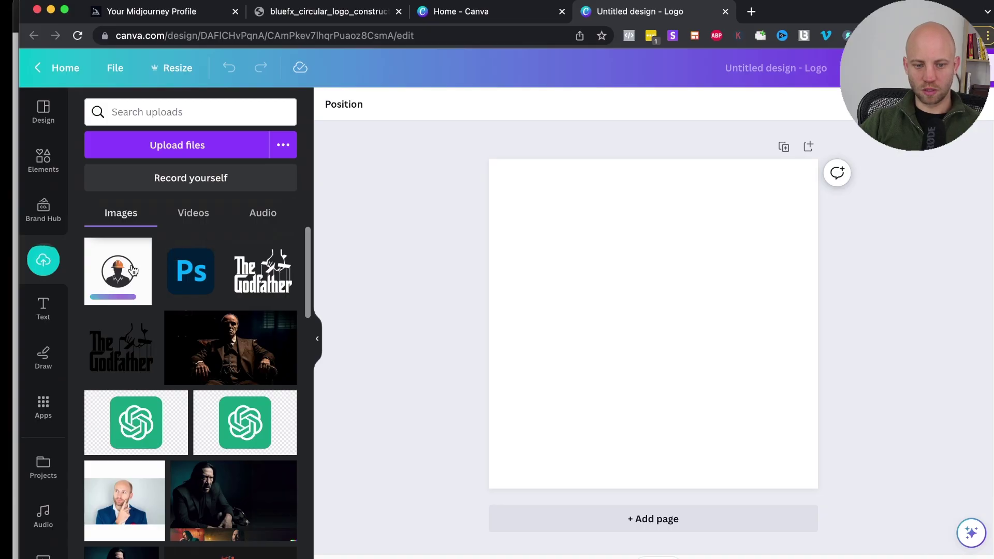
pyautogui.click(110, 261)
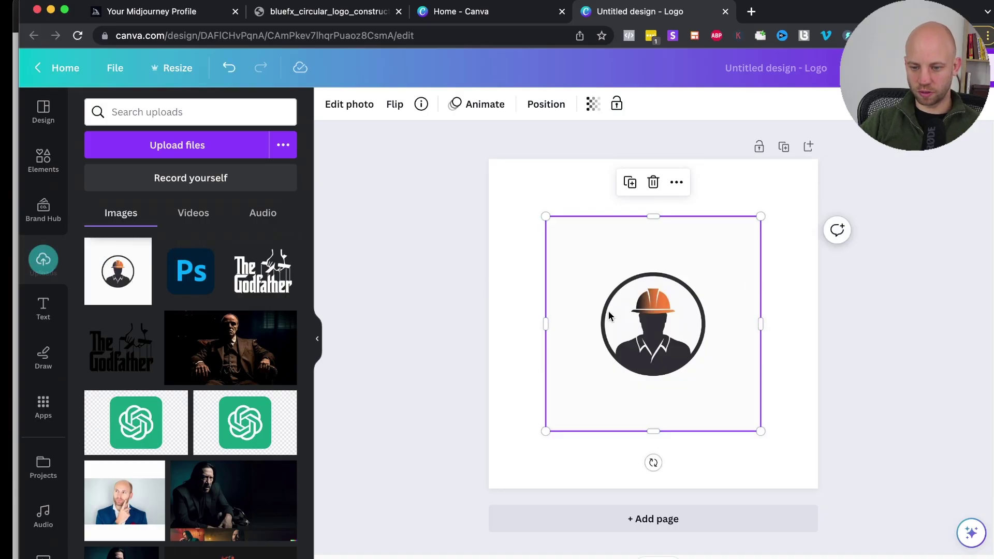
pyautogui.moveTo(537, 207); pyautogui.dragTo(484, 159)
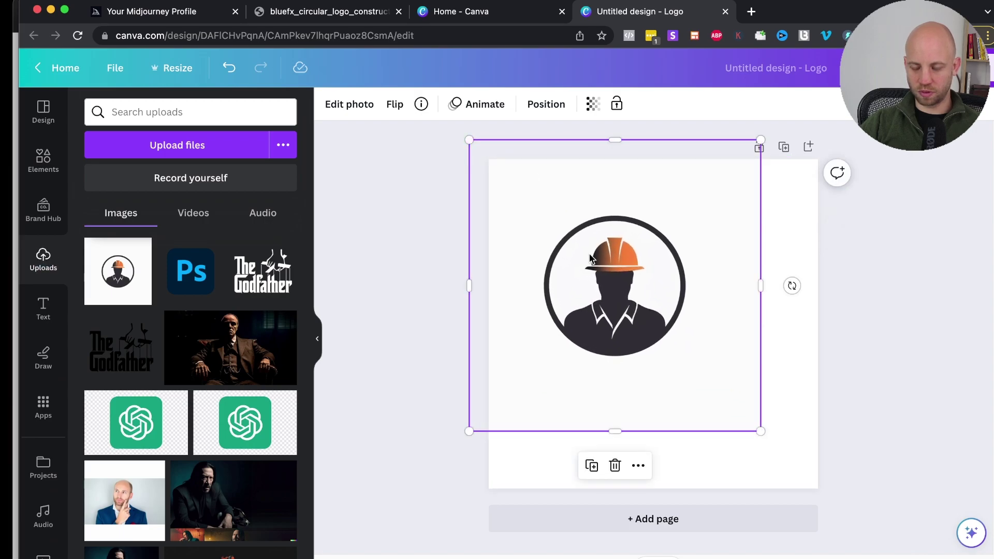
# Step: Remove the worker logo's background with BG Remover and bring up the text options
pyautogui.click(351, 105)
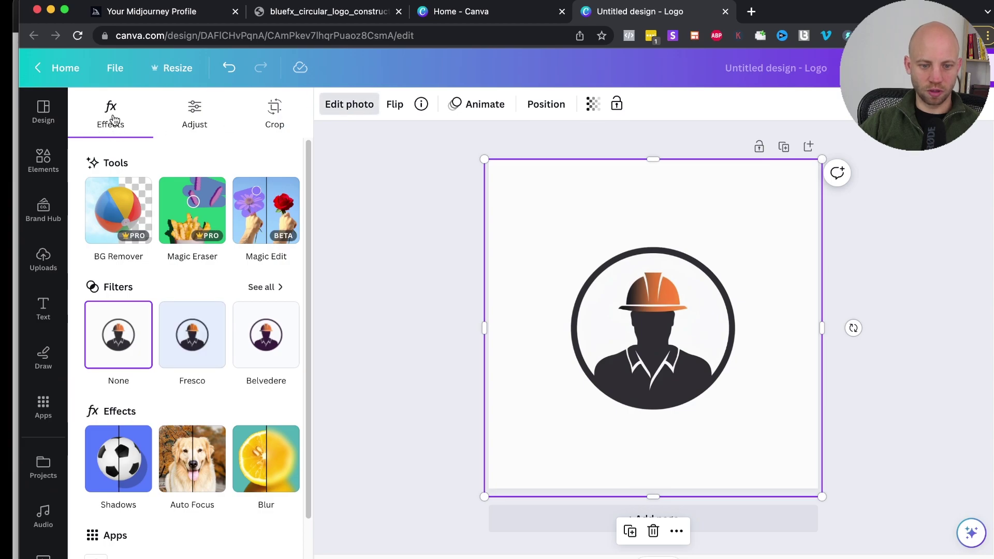
pyautogui.click(117, 188)
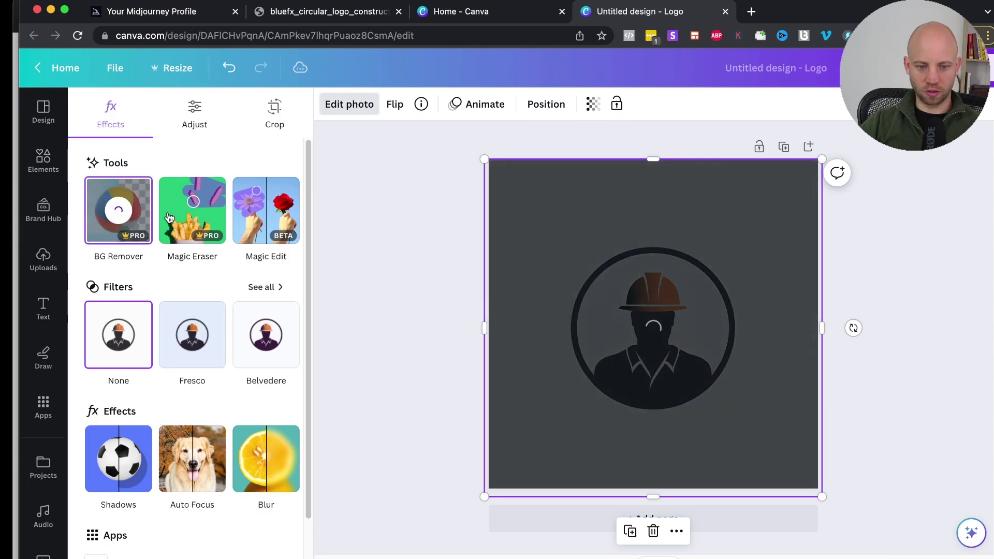
pyautogui.press('t')
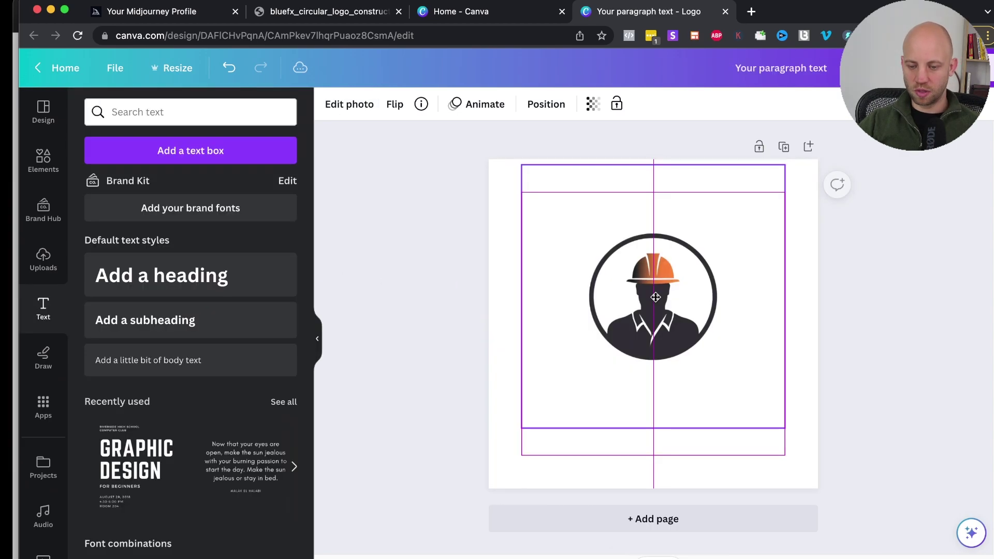
# Step: Crop the empty margins on all four sides of the worker logo and move it to the upper middle of the page
pyautogui.moveTo(652, 300); pyautogui.dragTo(655, 302)
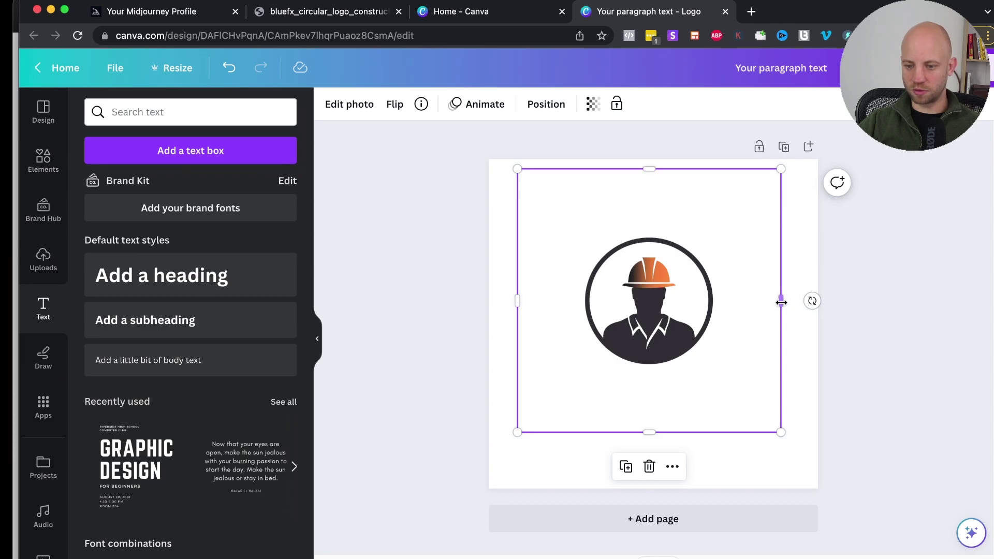
pyautogui.moveTo(781, 302); pyautogui.dragTo(717, 299)
pyautogui.moveTo(618, 169); pyautogui.dragTo(617, 234)
pyautogui.moveTo(517, 333); pyautogui.dragTo(584, 333)
pyautogui.moveTo(651, 432); pyautogui.dragTo(651, 368)
pyautogui.click(590, 416)
pyautogui.moveTo(638, 309); pyautogui.dragTo(639, 274)
pyautogui.click(572, 386)
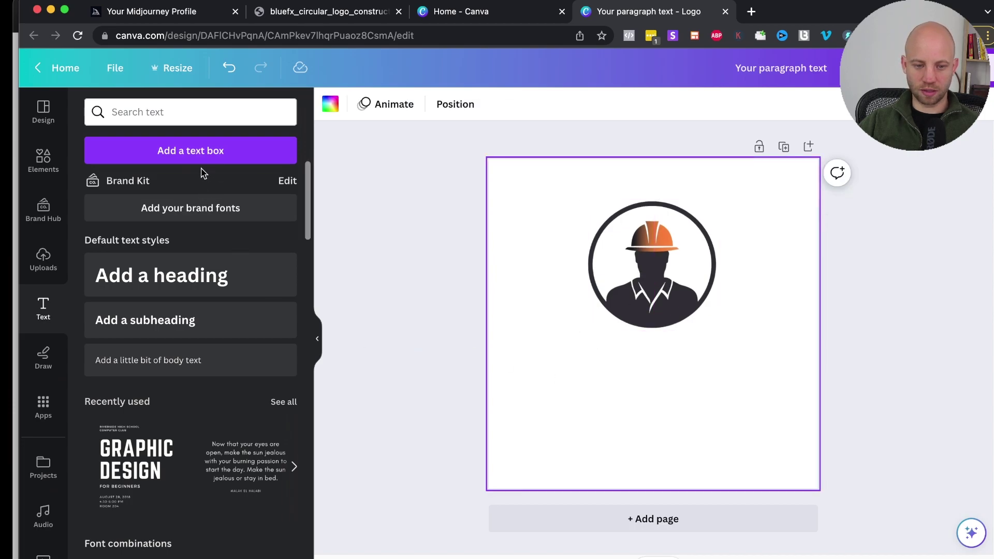
# Step: Add a text box reading "Unlimited Construction" and position it just beneath the worker logo
pyautogui.click(191, 151)
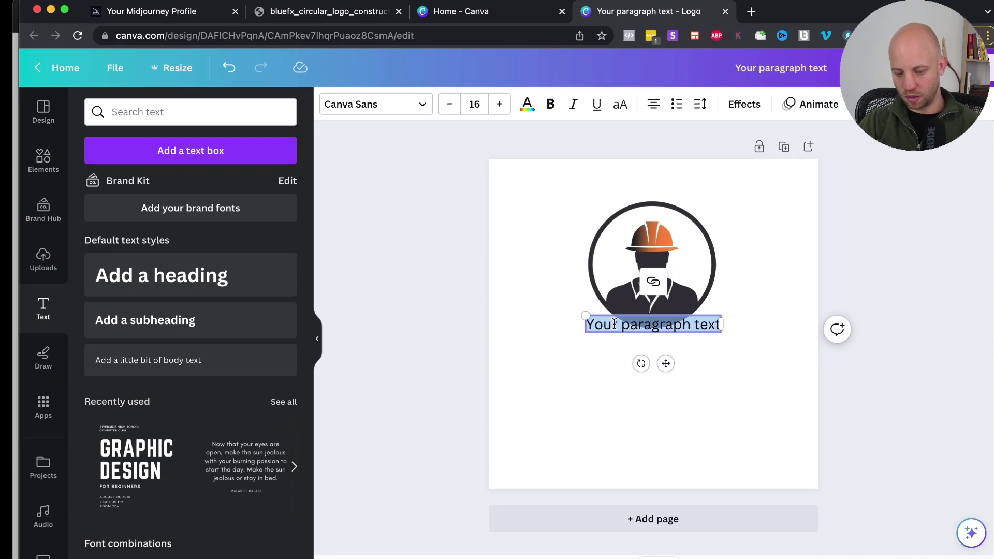
pyautogui.write('Unlimited Construction')
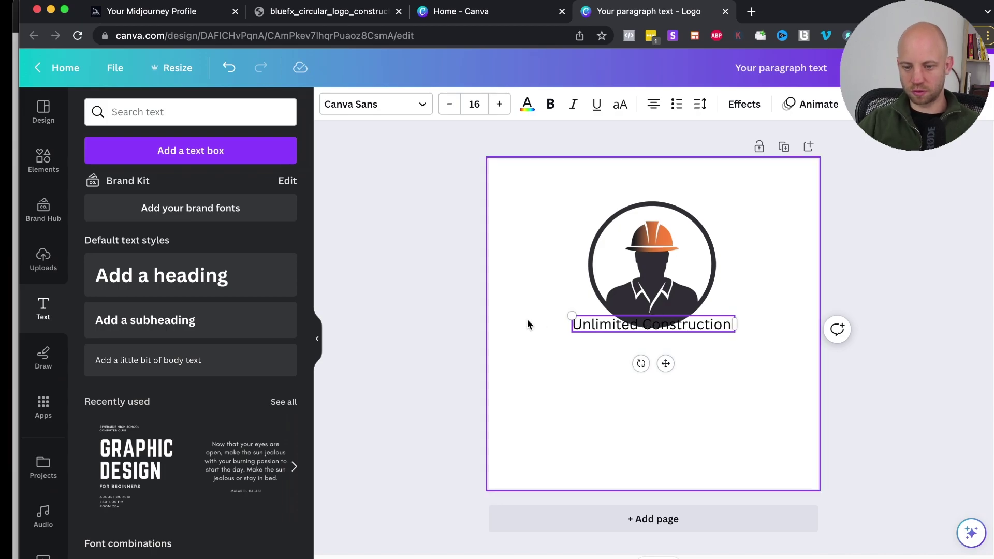
pyautogui.click(511, 275)
pyautogui.moveTo(595, 326); pyautogui.dragTo(601, 344)
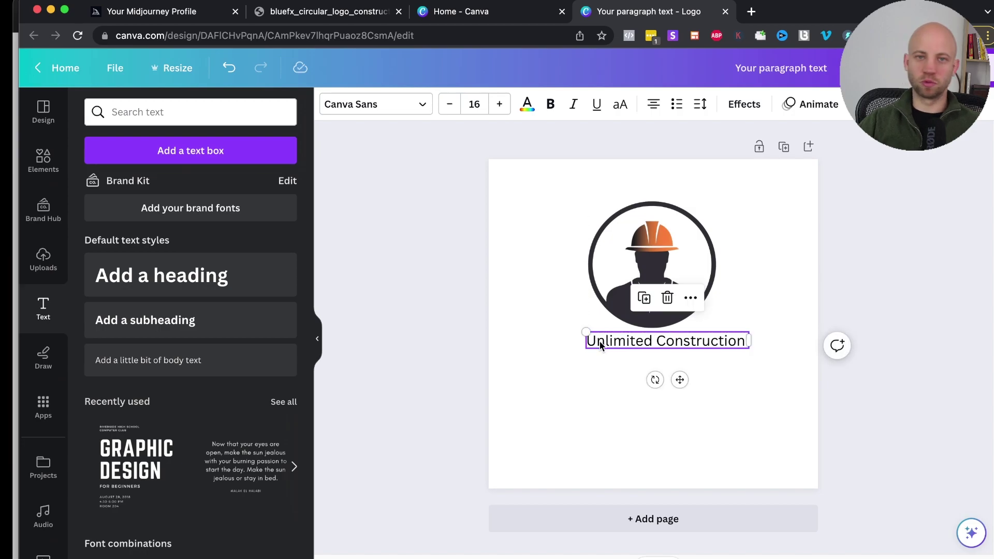
pyautogui.moveTo(601, 346); pyautogui.dragTo(592, 345)
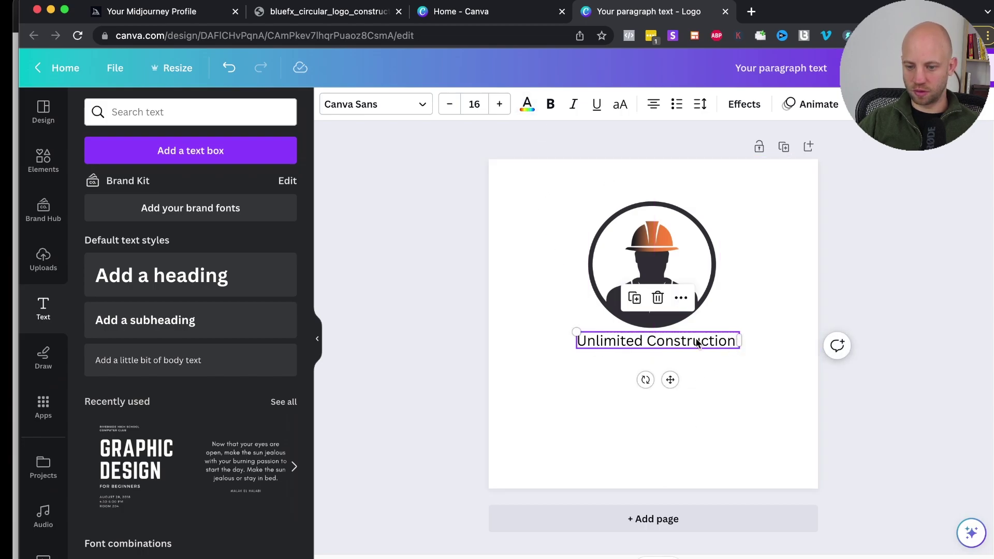
# Step: Make the "Unlimited Construction" text bold and increase its font size to 23
pyautogui.click(550, 104)
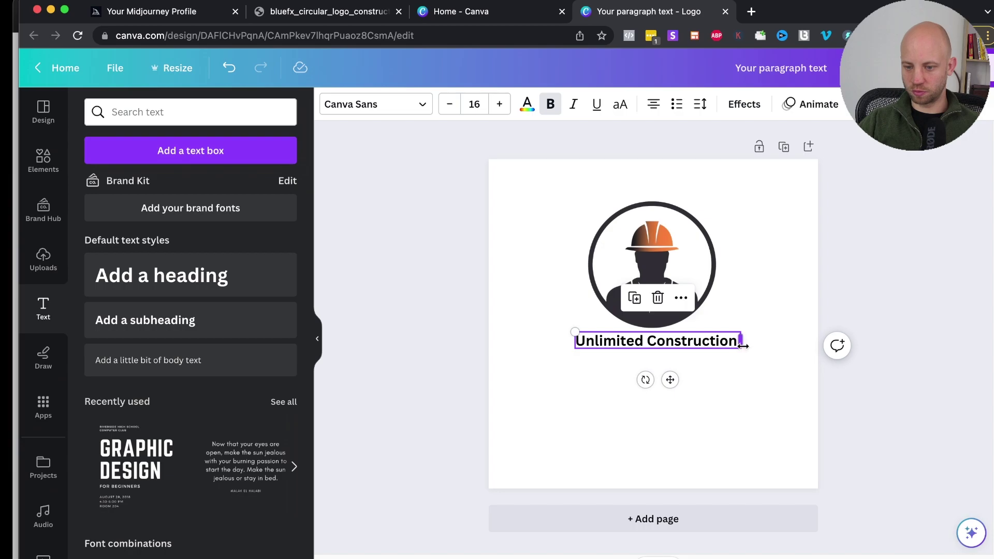
pyautogui.moveTo(741, 345)
pyautogui.mouseDown()
pyautogui.moveTo(807, 341)
pyautogui.moveTo(748, 337)
pyautogui.mouseUp()
pyautogui.press('super+z')
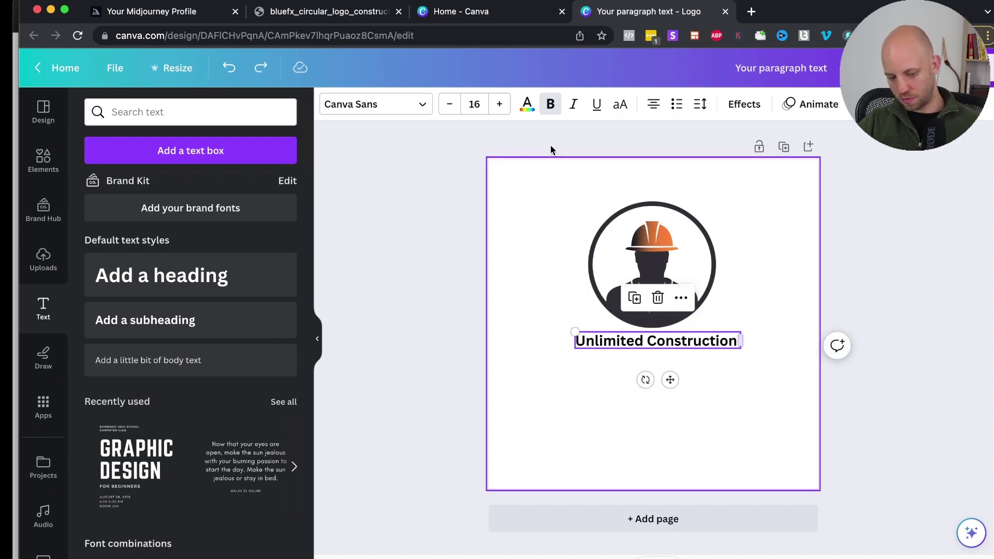
pyautogui.click(500, 104)
pyautogui.click(500, 104)
pyautogui.click(500, 104)
pyautogui.click(500, 104)
pyautogui.click(500, 104)
pyautogui.click(500, 104)
pyautogui.click(501, 104)
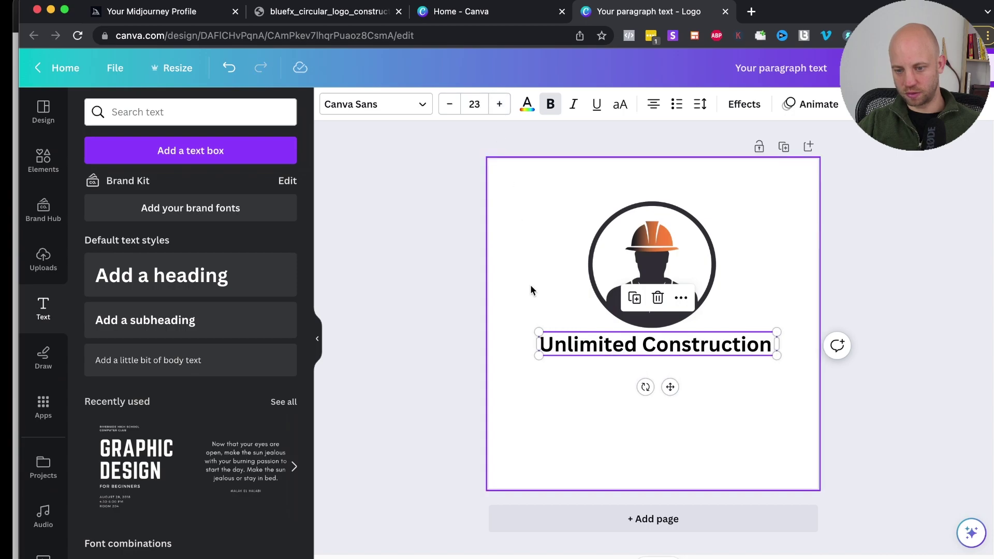
pyautogui.click(646, 348)
pyautogui.click(643, 344)
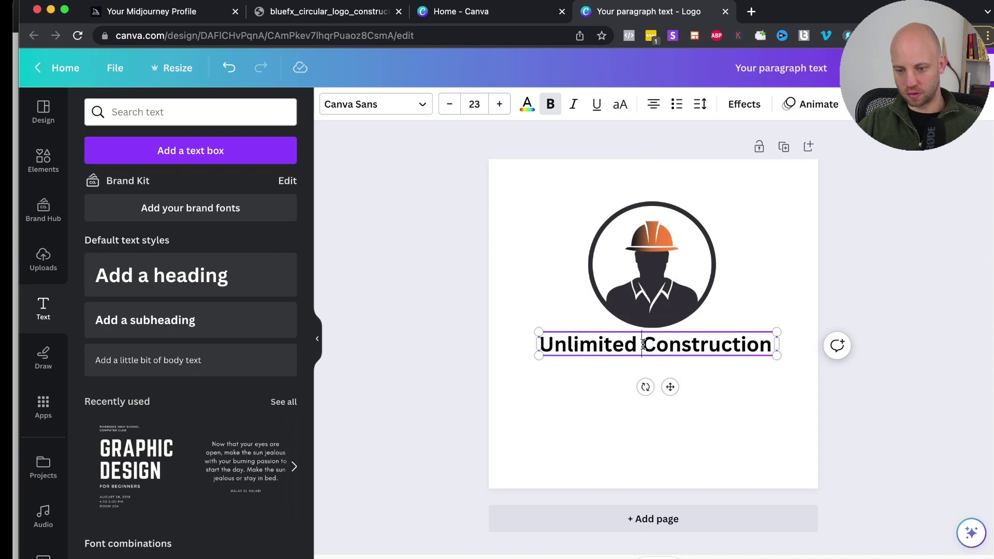
pyautogui.click(507, 261)
# Step: Try a side-by-side layout with the worker logo shrunk beside the company name, and move both toward the upper part of the page
pyautogui.click(641, 256)
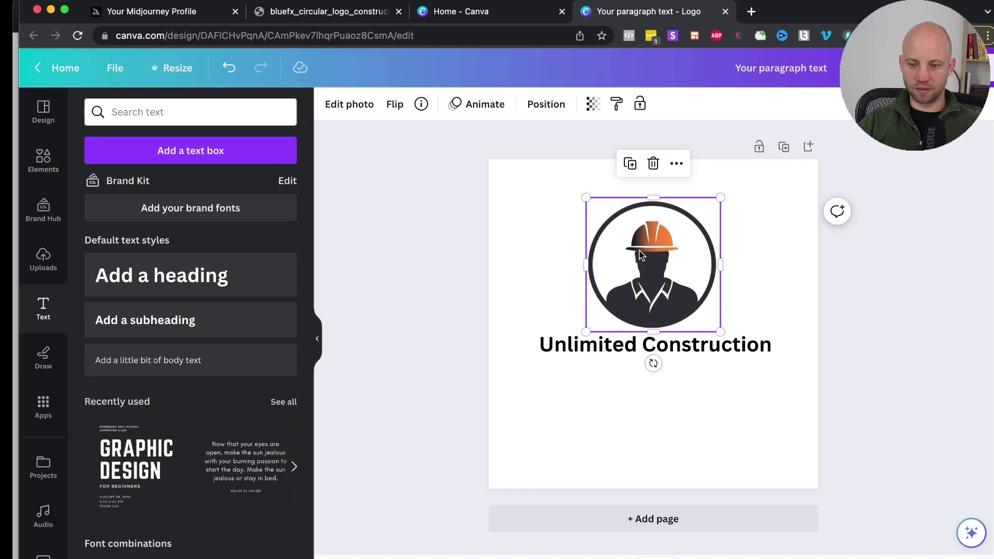
pyautogui.moveTo(587, 195); pyautogui.dragTo(554, 356)
pyautogui.click(606, 378)
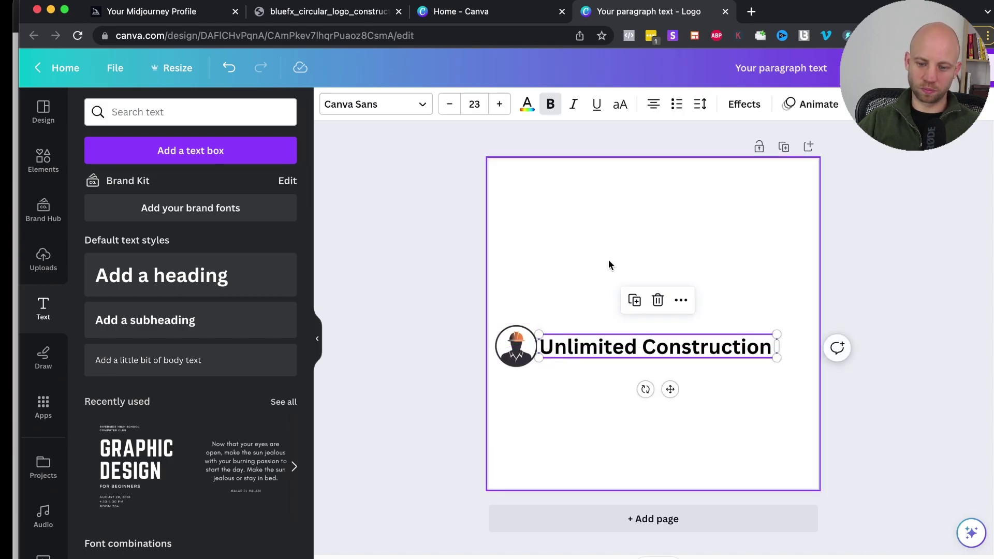
pyautogui.click(608, 259)
pyautogui.moveTo(517, 278); pyautogui.dragTo(559, 378)
pyautogui.moveTo(642, 332); pyautogui.dragTo(668, 235)
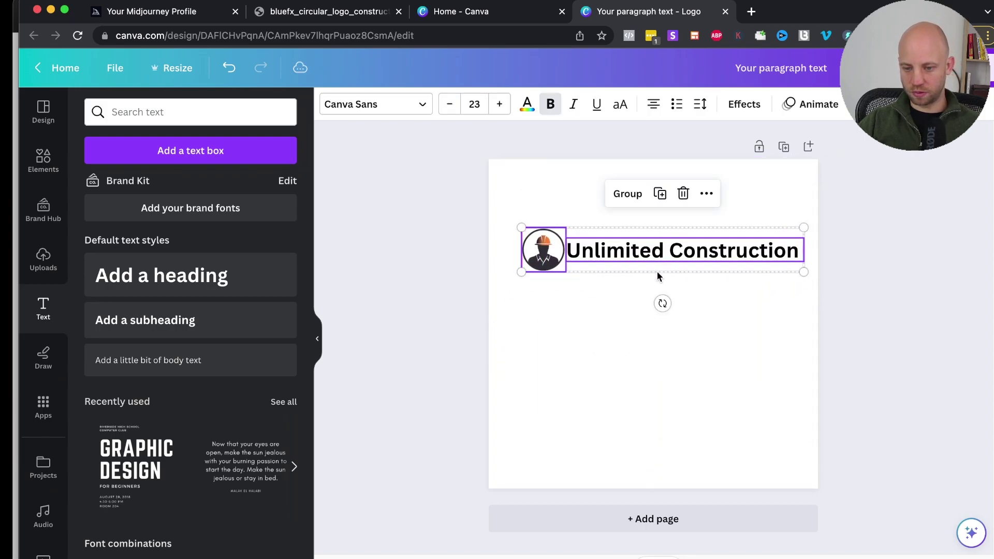
# Step: Undo the side-by-side layout changes back to the large worker logo above the company name
pyautogui.press('super+z')
pyautogui.press('super+z')
pyautogui.press('super+z')
pyautogui.press('super+z')
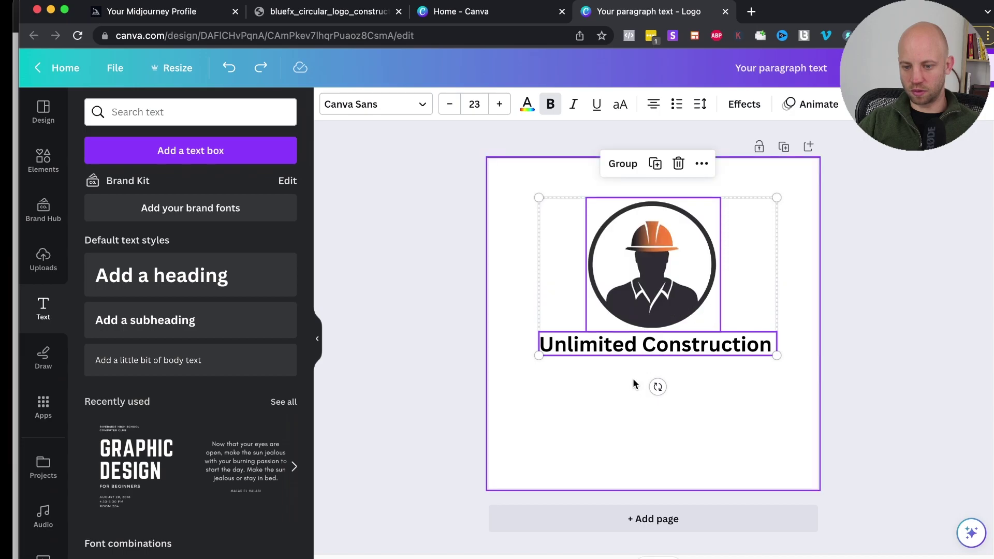
# Step: Shift the company name slightly to the right beneath the logo and remove the bold from the word "Construction"
pyautogui.click(610, 382)
pyautogui.click(601, 354)
pyautogui.moveTo(601, 355); pyautogui.dragTo(604, 355)
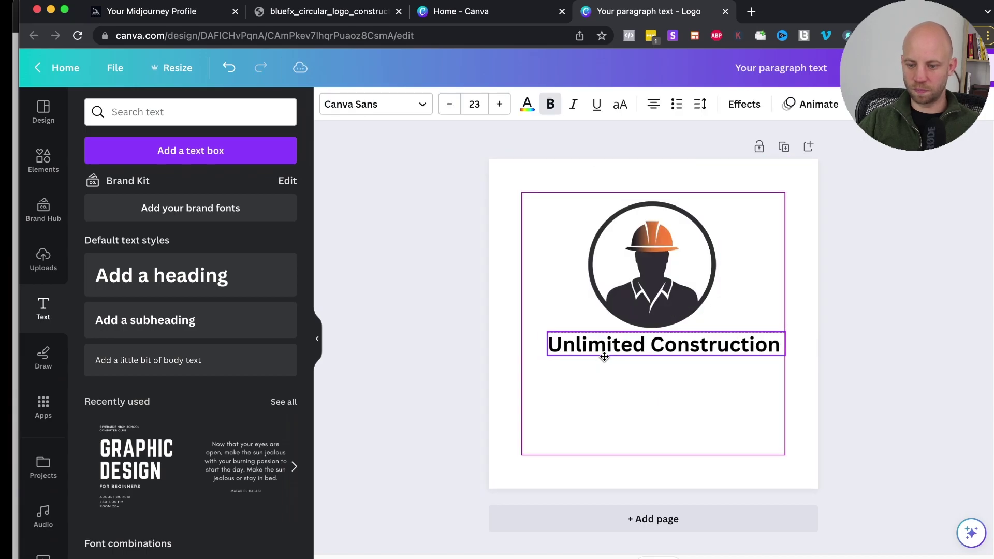
pyautogui.doubleClick(673, 341)
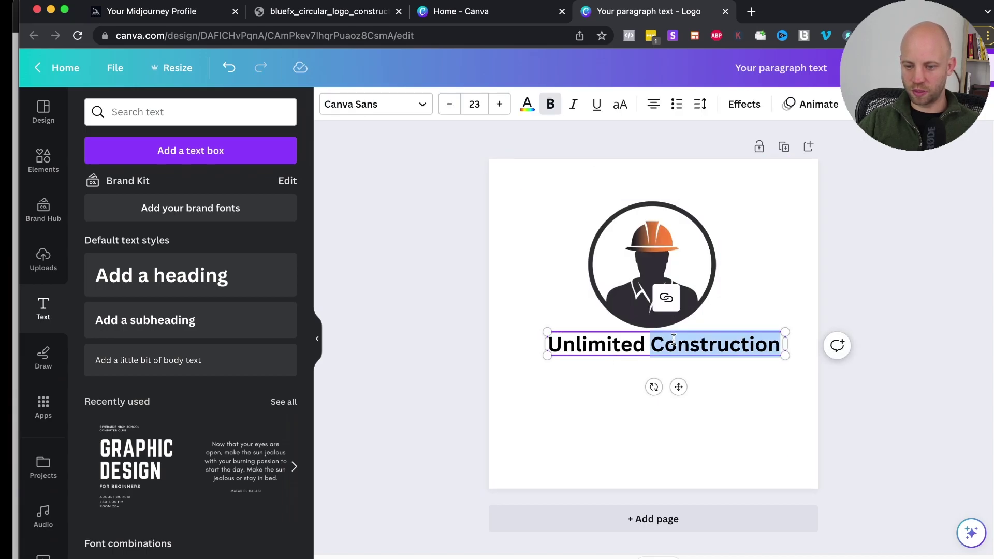
pyautogui.click(551, 108)
pyautogui.click(585, 409)
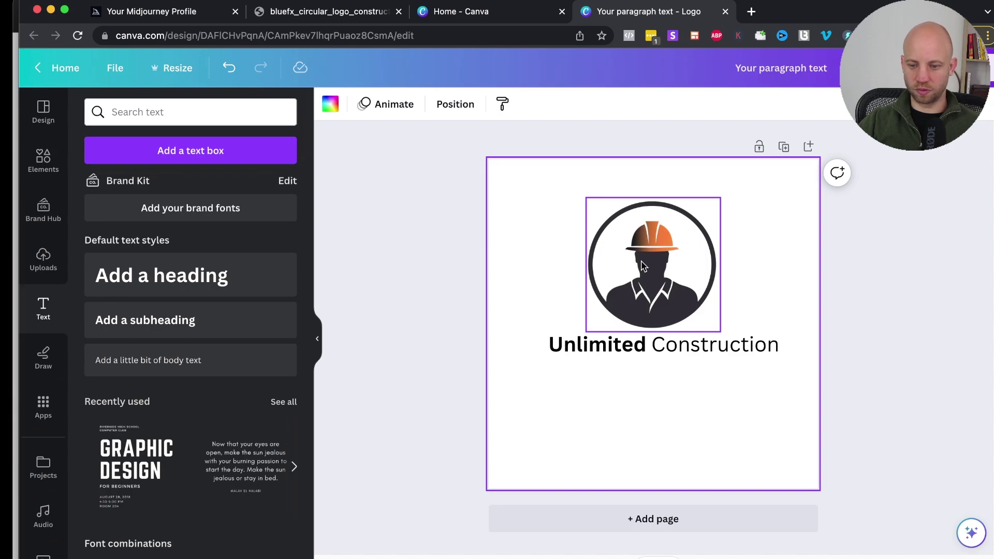
# Step: Increase the company name's font size to 30 and center the text beneath the worker logo
pyautogui.click(601, 355)
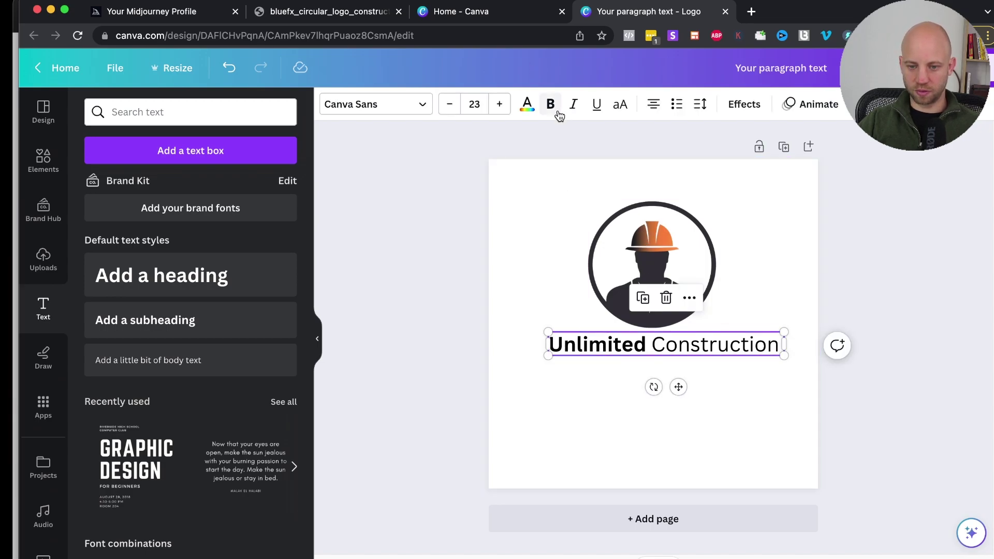
pyautogui.click(499, 105)
pyautogui.click(499, 105)
pyautogui.click(499, 105)
pyautogui.click(499, 105)
pyautogui.click(499, 106)
pyautogui.click(499, 105)
pyautogui.click(499, 105)
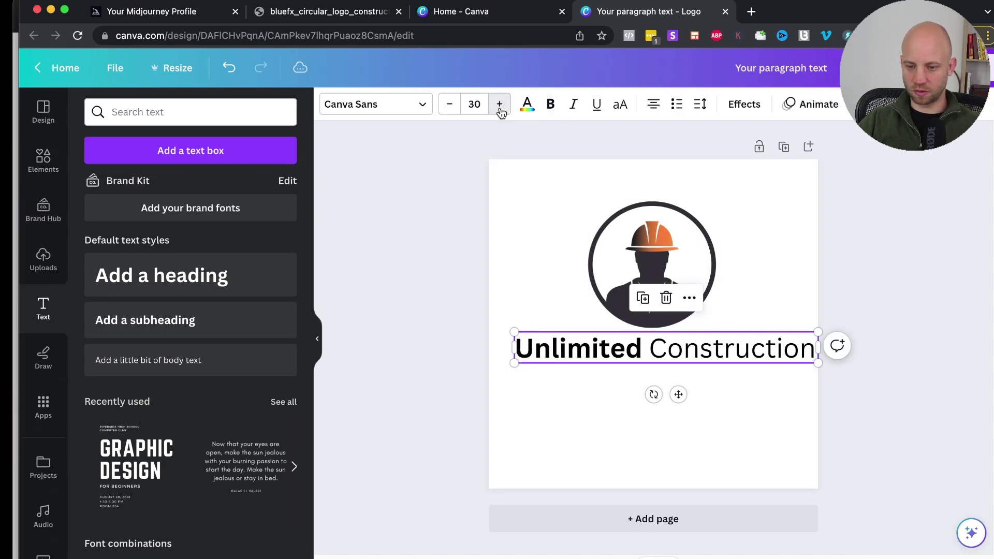
pyautogui.click(499, 105)
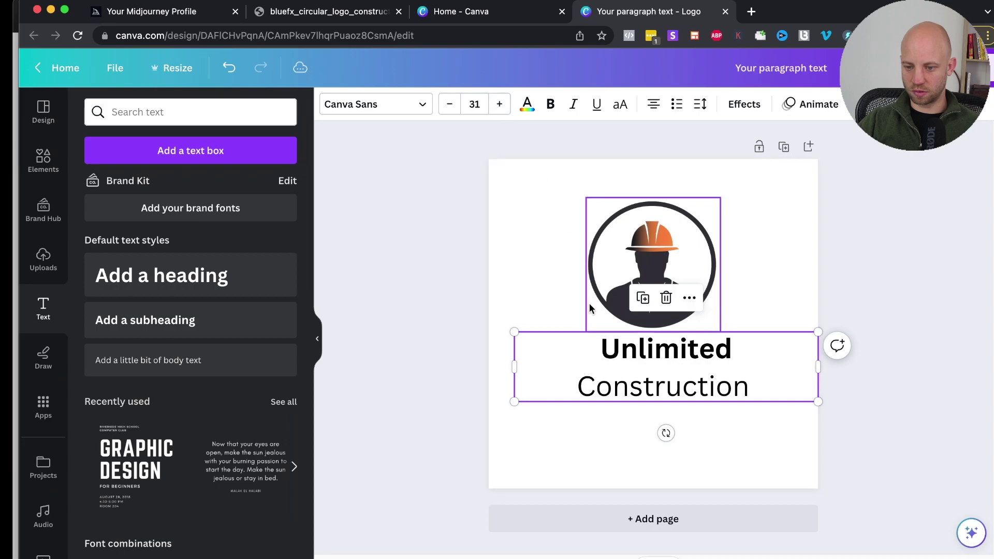
pyautogui.click(450, 105)
pyautogui.click(590, 404)
pyautogui.moveTo(625, 347); pyautogui.dragTo(616, 347)
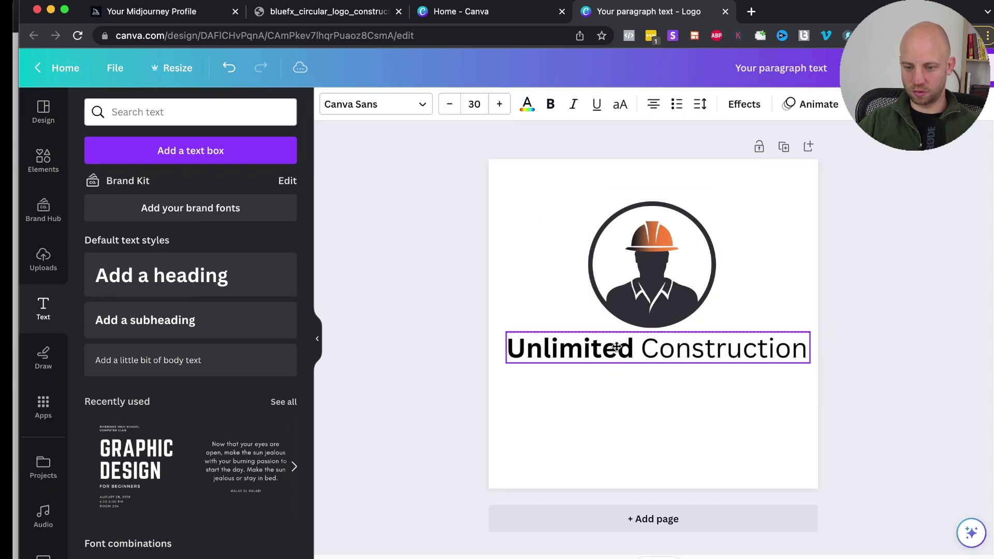
pyautogui.click(563, 220)
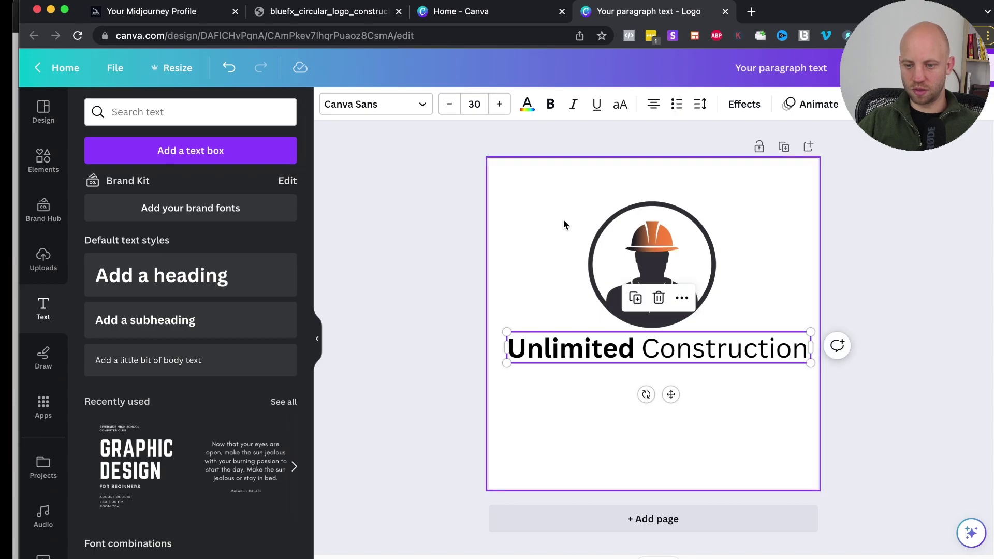
# Step: Color the word "Unlimited" dark gray #2F2E33, sampled from the worker figure in the logo
pyautogui.click(638, 311)
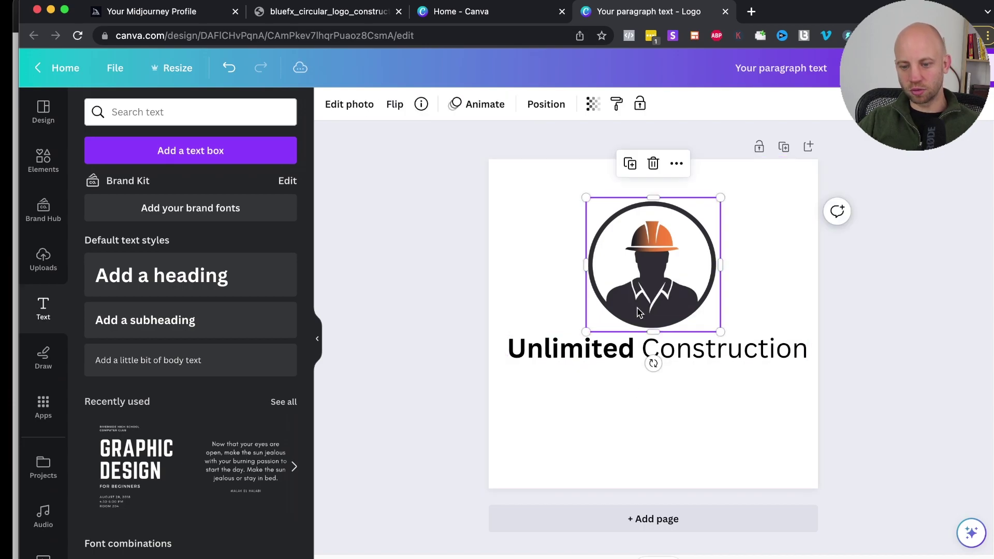
pyautogui.click(555, 354)
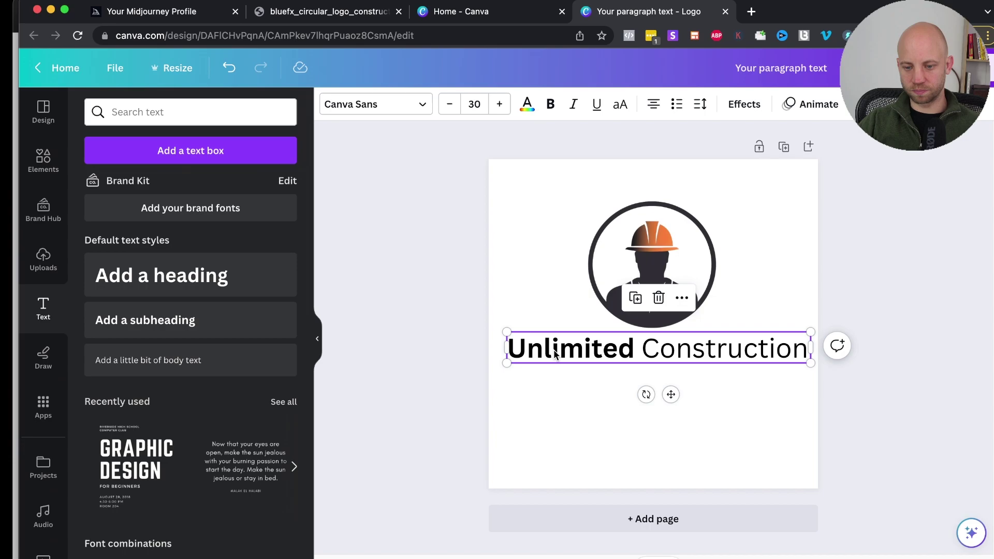
pyautogui.doubleClick(596, 353)
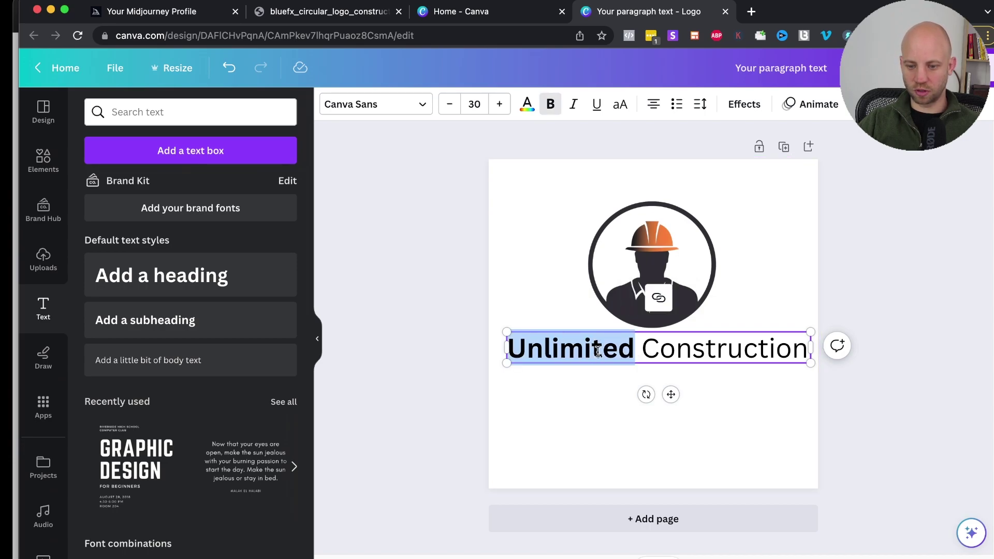
pyautogui.click(528, 105)
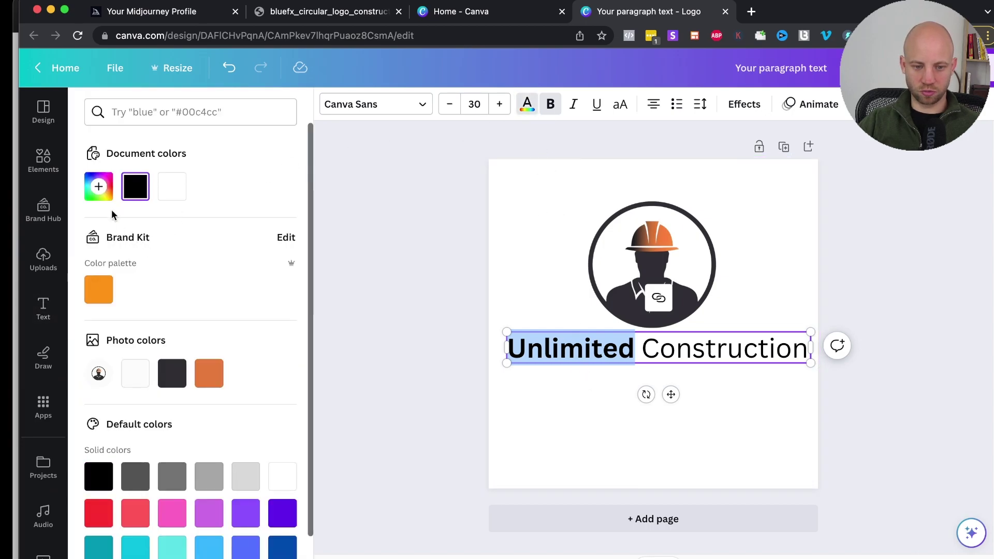
pyautogui.click(100, 191)
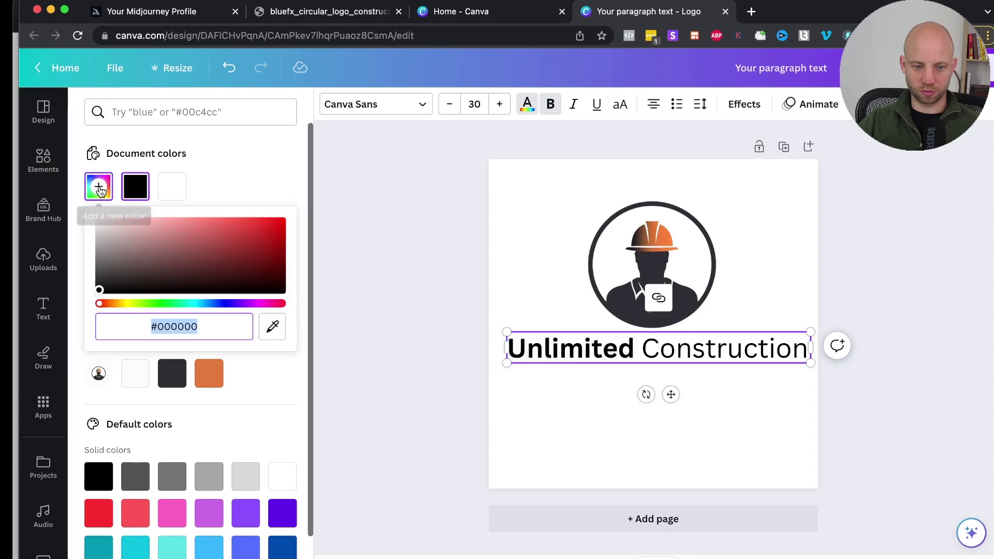
pyautogui.click(272, 326)
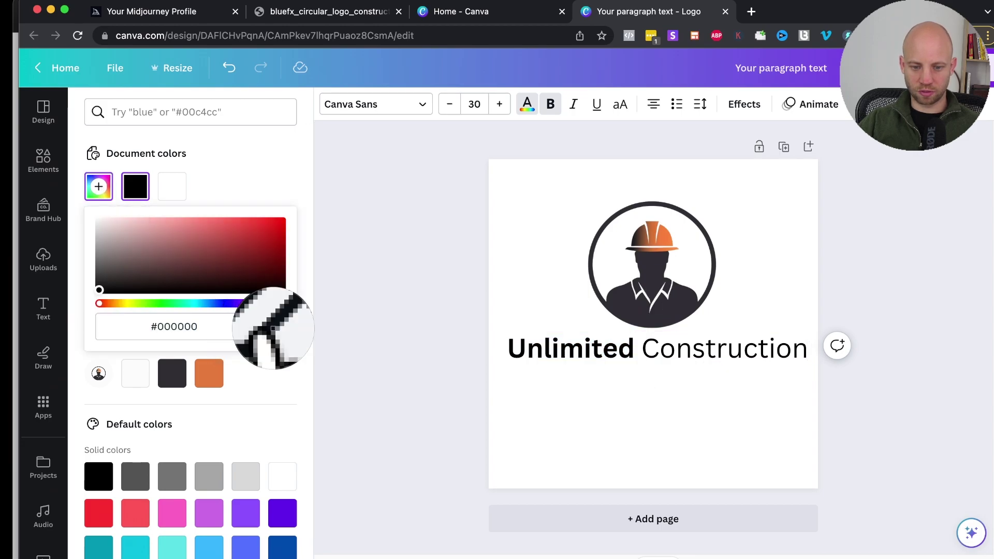
pyautogui.click(622, 298)
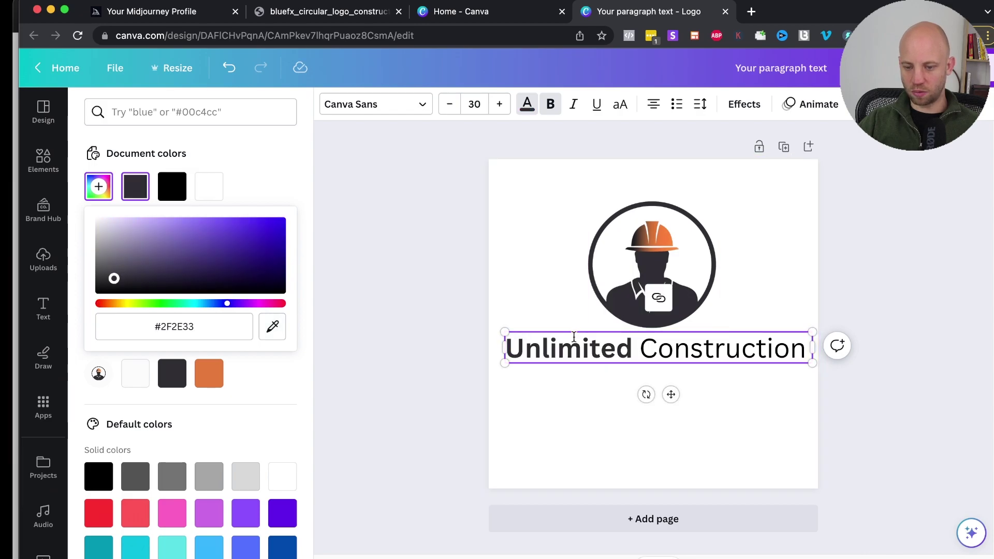
pyautogui.click(603, 347)
pyautogui.doubleClick(603, 346)
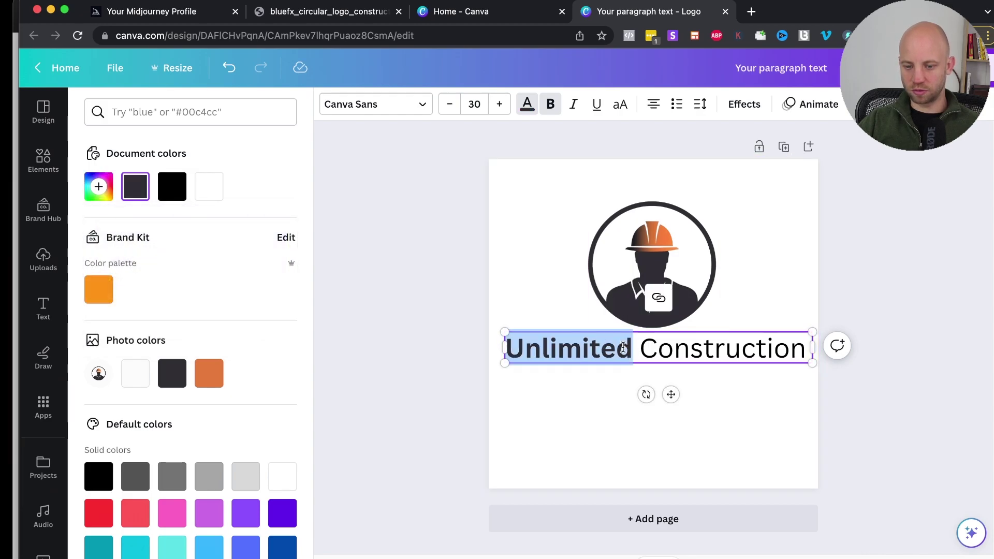
pyautogui.click(617, 412)
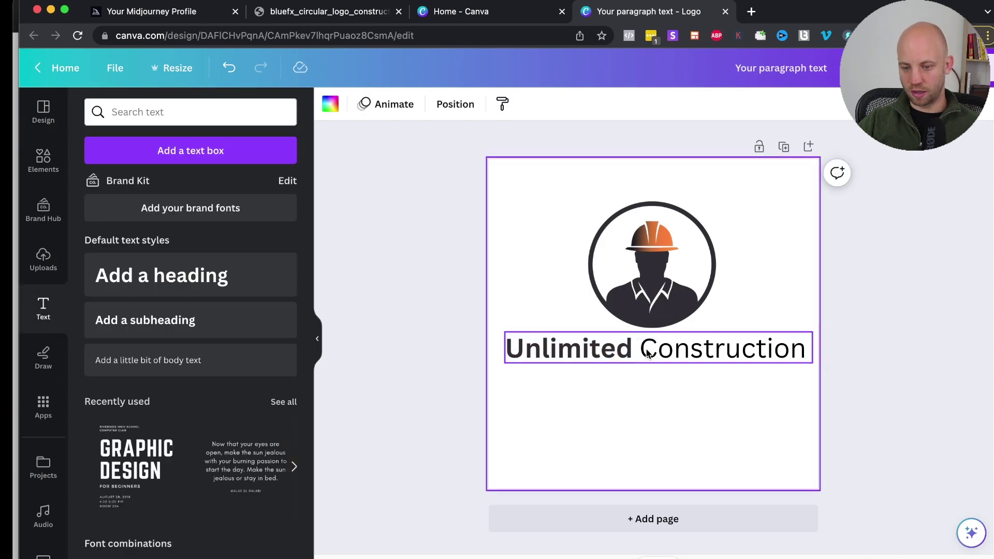
# Step: Color the word "Construction" with the orange sampled from the worker's helmet
pyautogui.click(645, 350)
pyautogui.moveTo(643, 347); pyautogui.dragTo(808, 347)
pyautogui.click(525, 105)
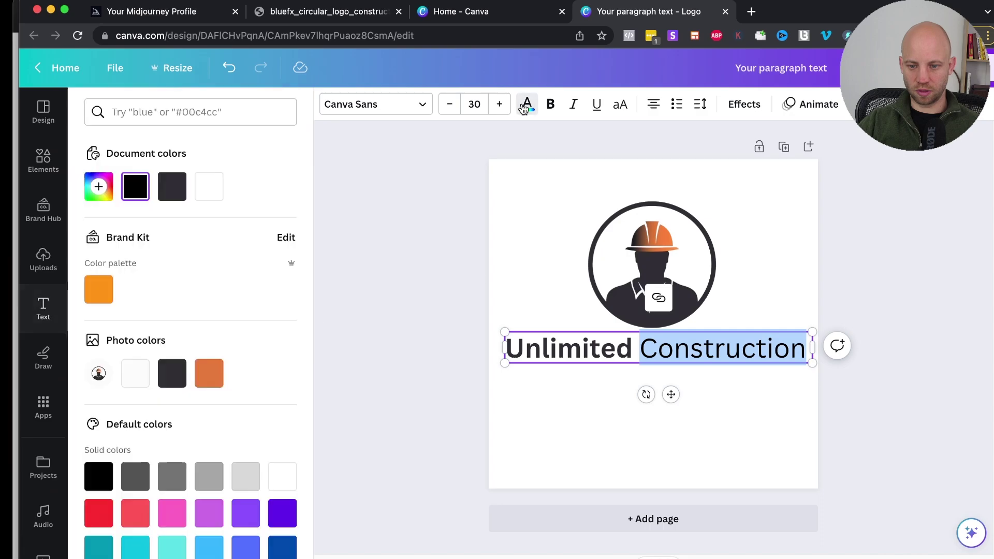
pyautogui.click(100, 186)
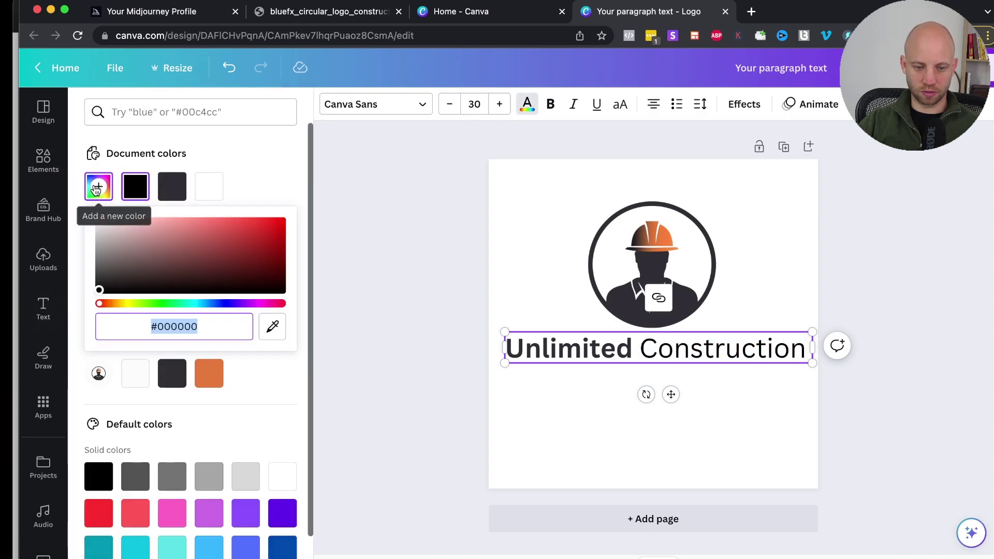
pyautogui.click(273, 327)
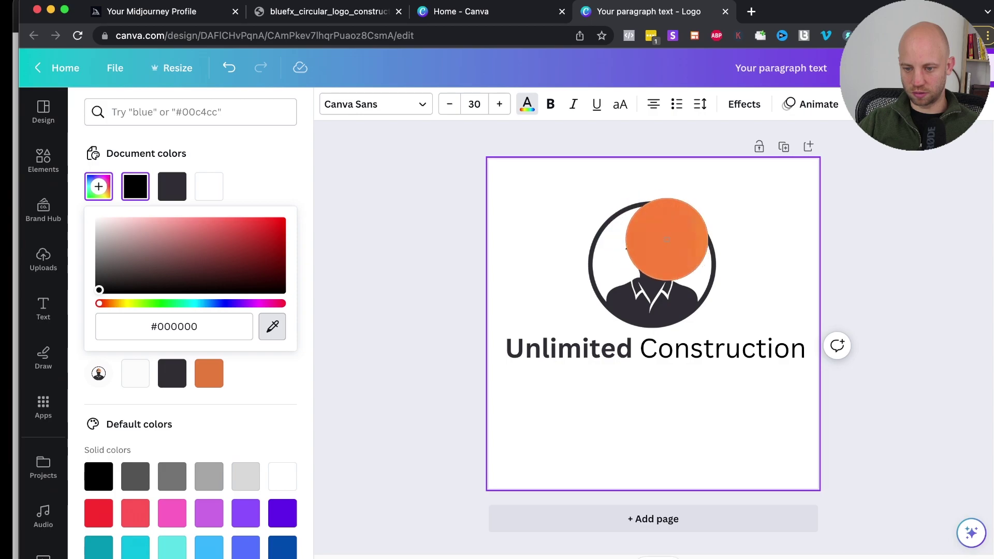
pyautogui.click(645, 223)
pyautogui.click(528, 248)
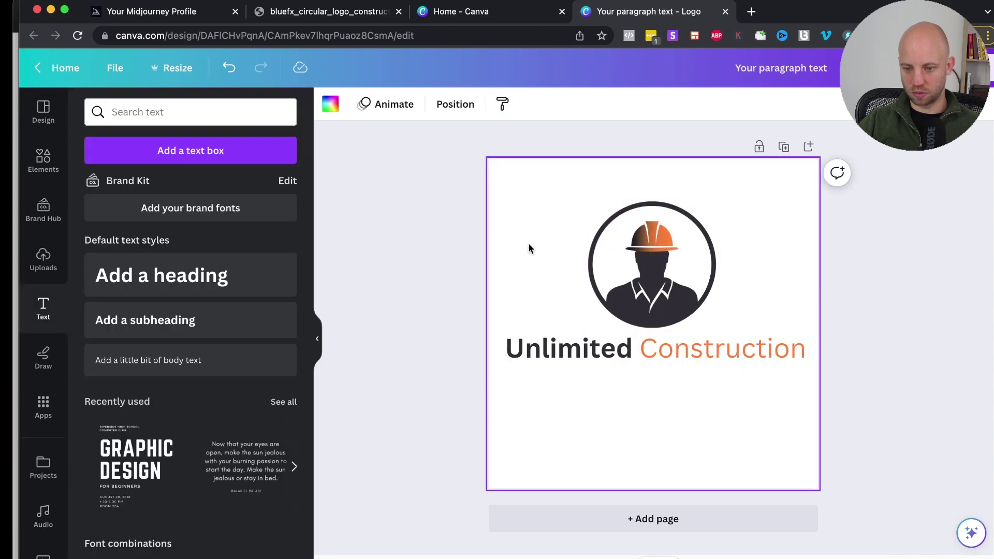
# Step: Break the company name so "Construction" sits on a second line, and reduce that word's font size to 23
pyautogui.click(641, 347)
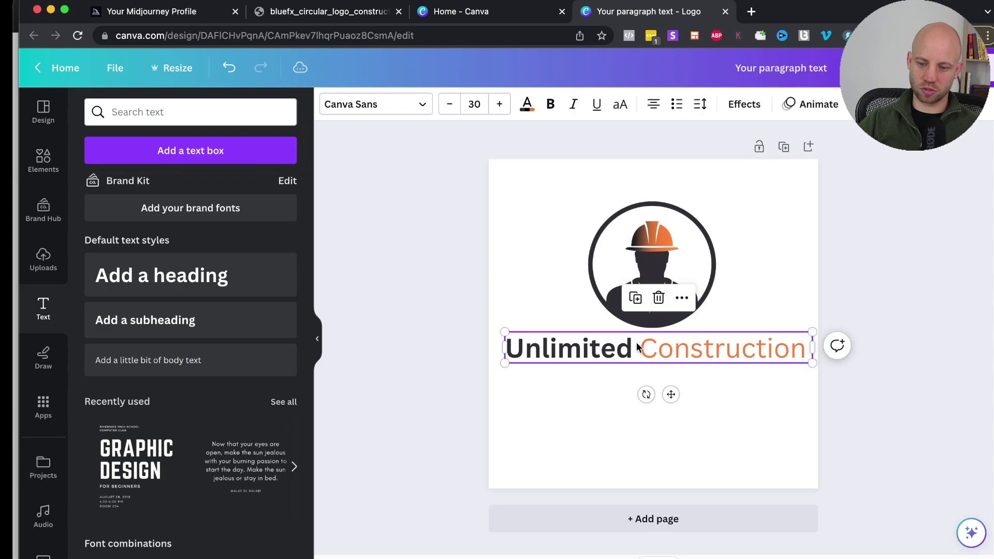
pyautogui.press('Return')
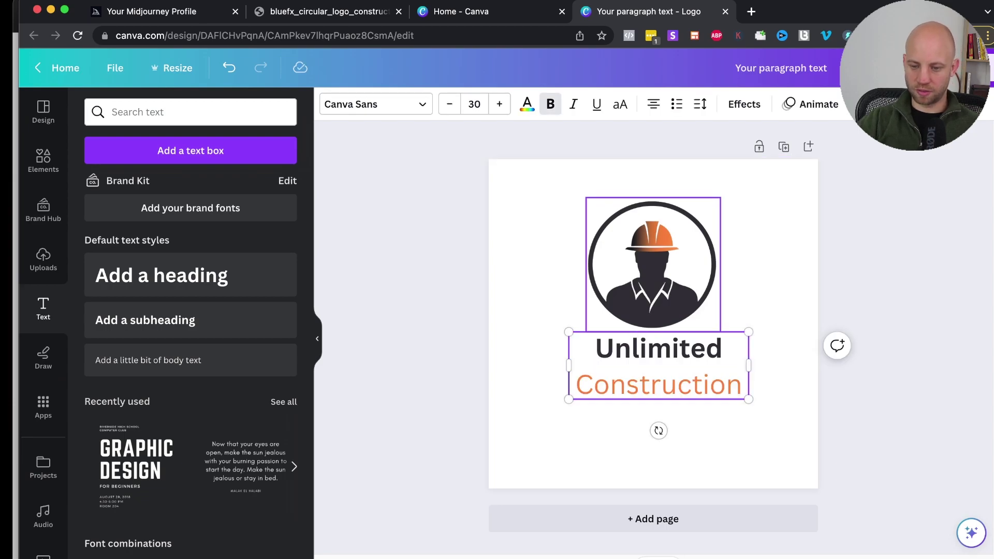
pyautogui.doubleClick(601, 384)
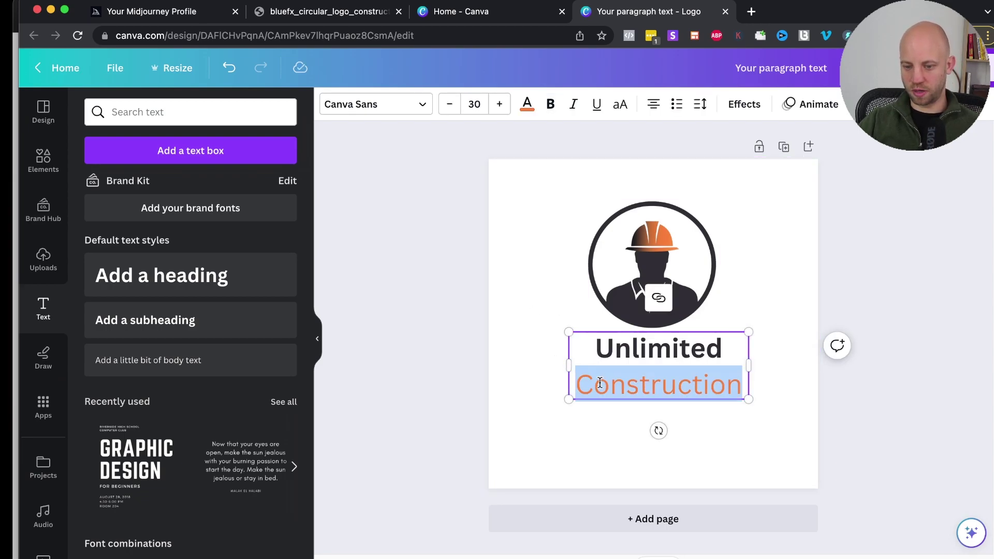
pyautogui.click(450, 104)
pyautogui.click(450, 104)
pyautogui.click(450, 104)
pyautogui.click(450, 104)
pyautogui.click(450, 104)
pyautogui.click(449, 104)
pyautogui.click(450, 104)
pyautogui.click(450, 104)
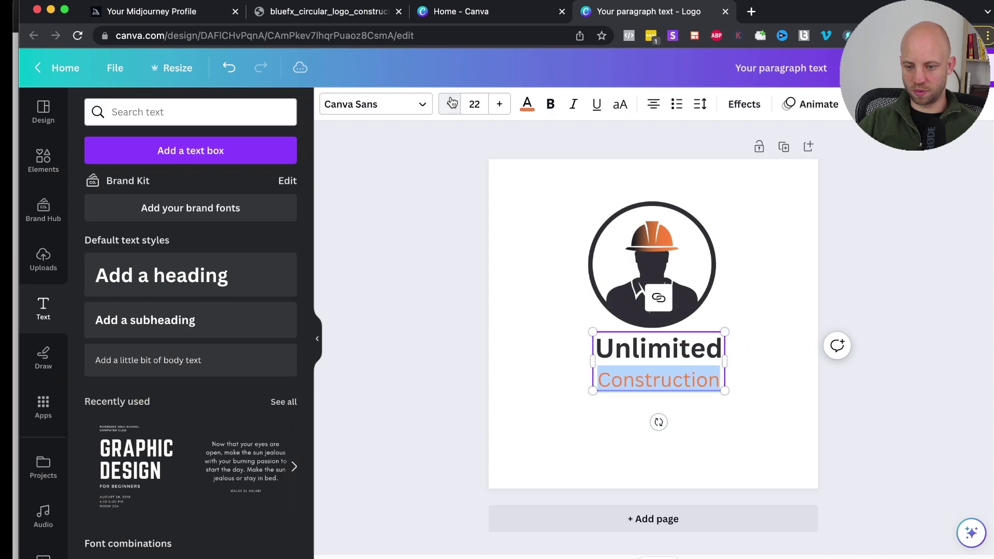
pyautogui.click(499, 104)
# Step: Set the letter spacing of "Construction" to -13 and its line spacing to 0.5, and realign the company name under the logo
pyautogui.click(701, 105)
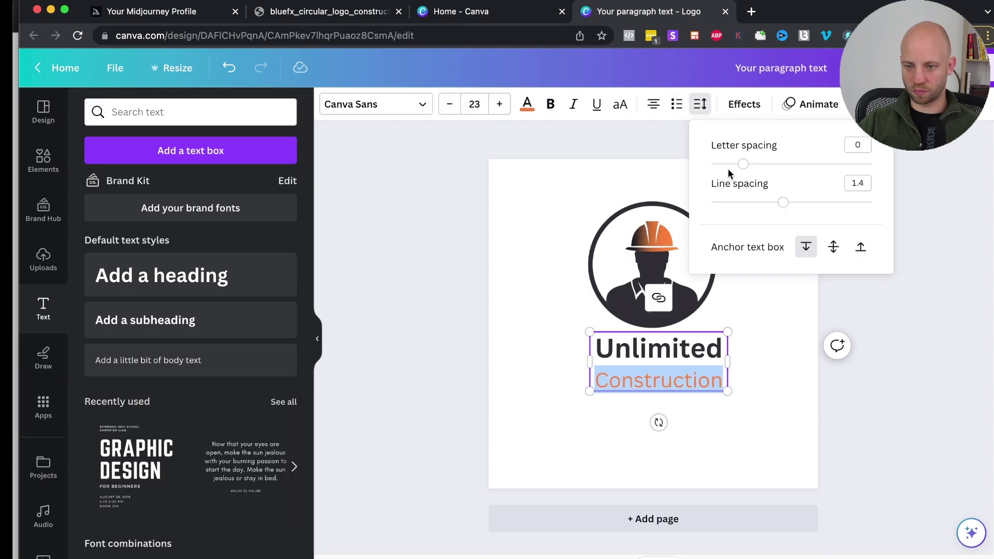
pyautogui.moveTo(740, 171); pyautogui.dragTo(743, 168)
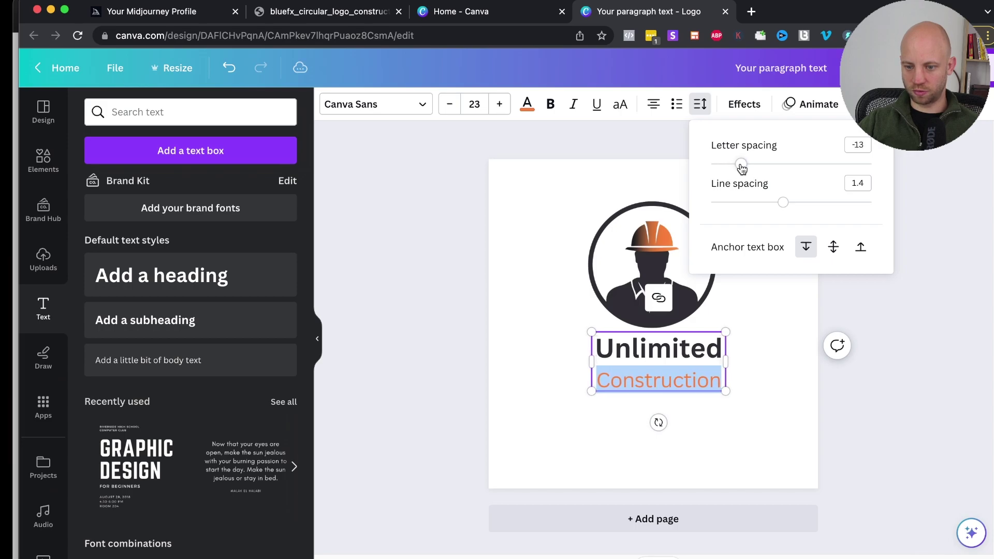
pyautogui.moveTo(782, 206); pyautogui.dragTo(709, 209)
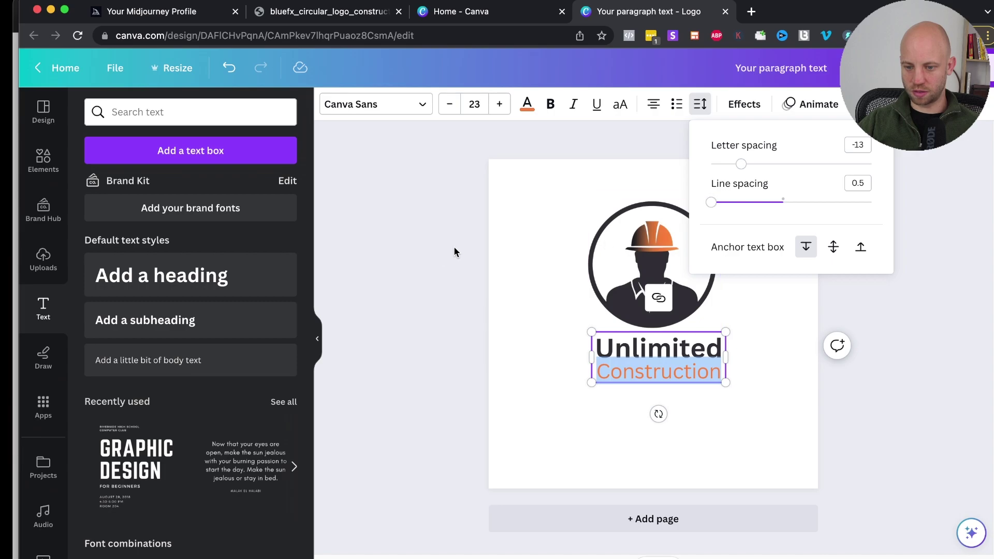
pyautogui.click(519, 238)
pyautogui.moveTo(647, 348); pyautogui.dragTo(641, 344)
pyautogui.click(542, 247)
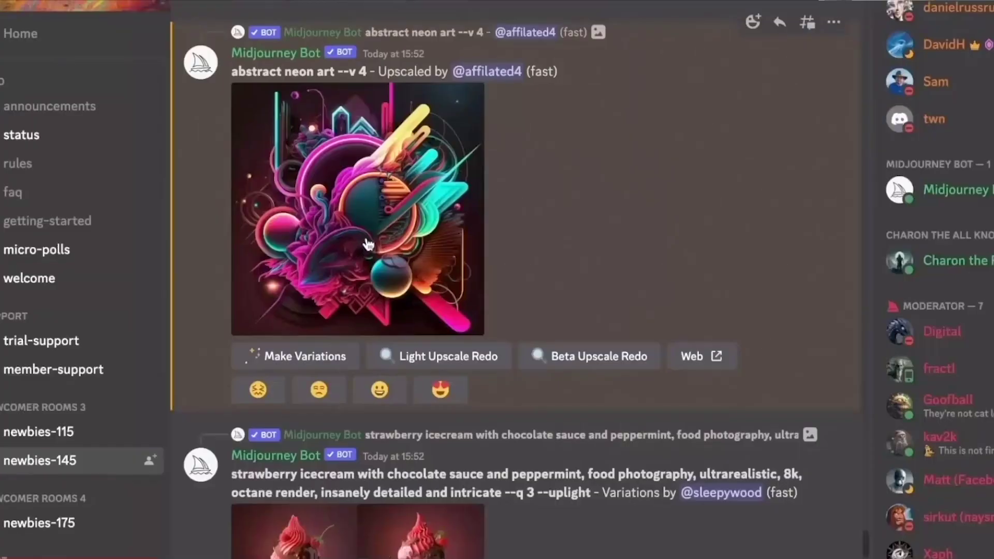
pyautogui.click(367, 238)
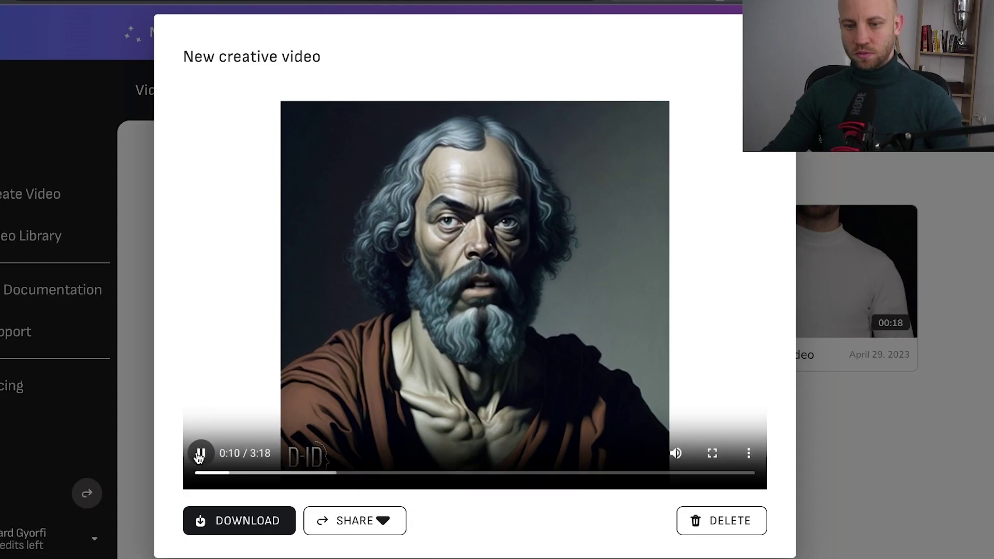
pyautogui.click(200, 454)
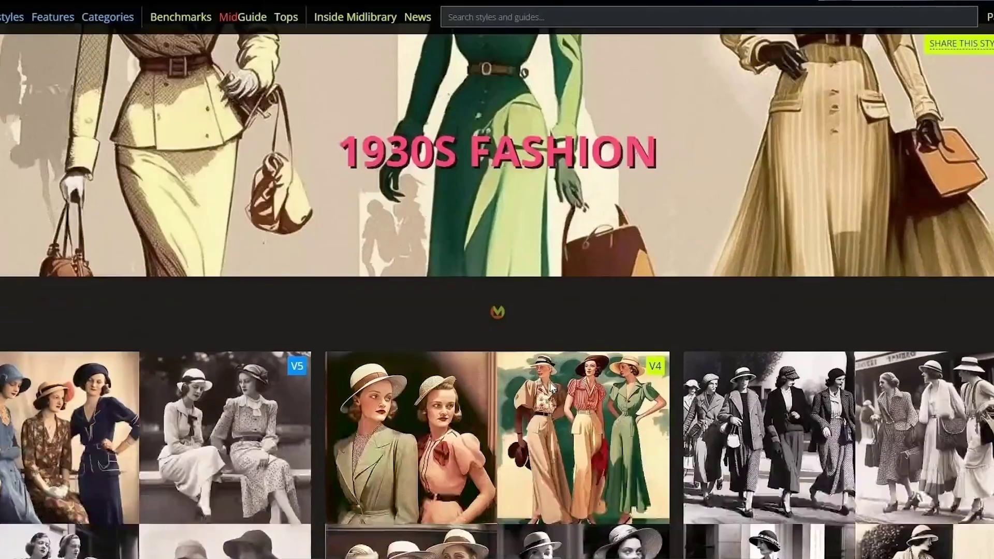
pyautogui.scroll(-5, 549, 382)
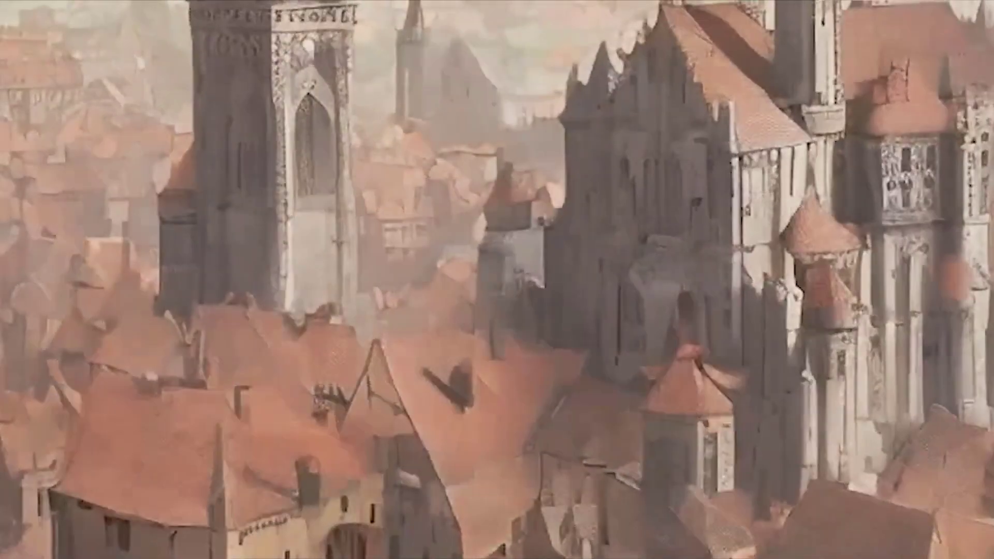